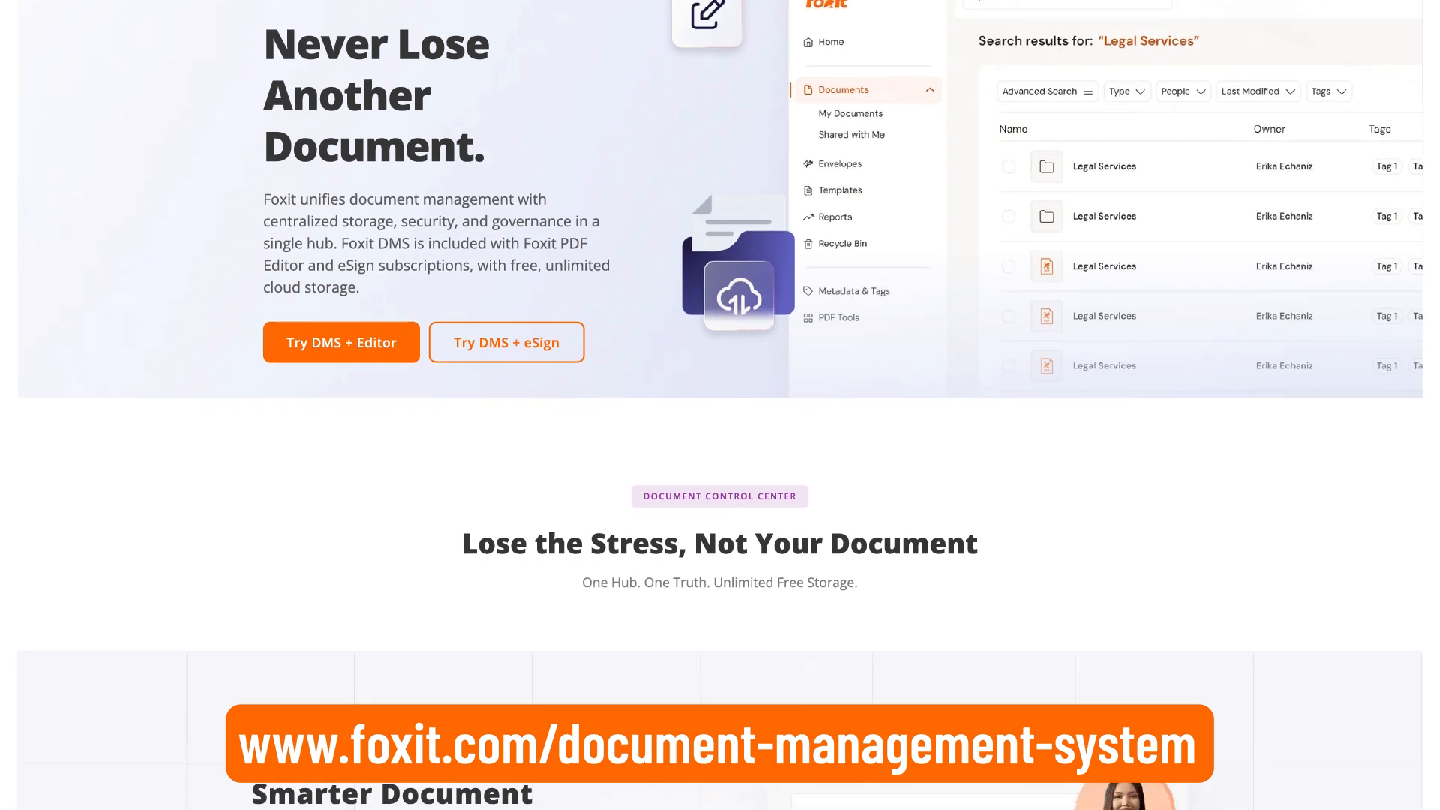
# - Go to cloud.foxit.com in Chrome to load the Foxit cloud home page
pyautogui.scroll(-4, 720, 405)
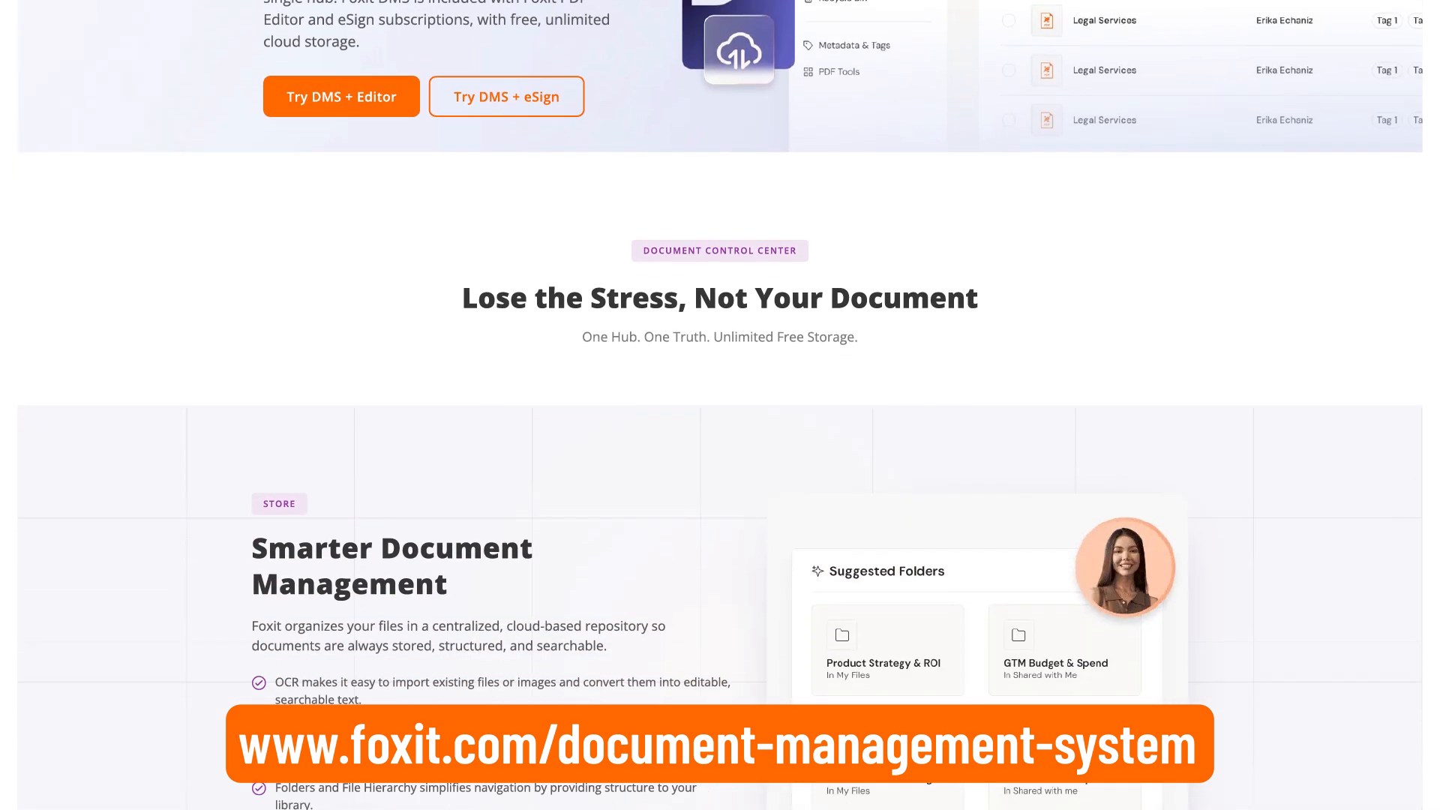
pyautogui.scroll(-4, 720, 405)
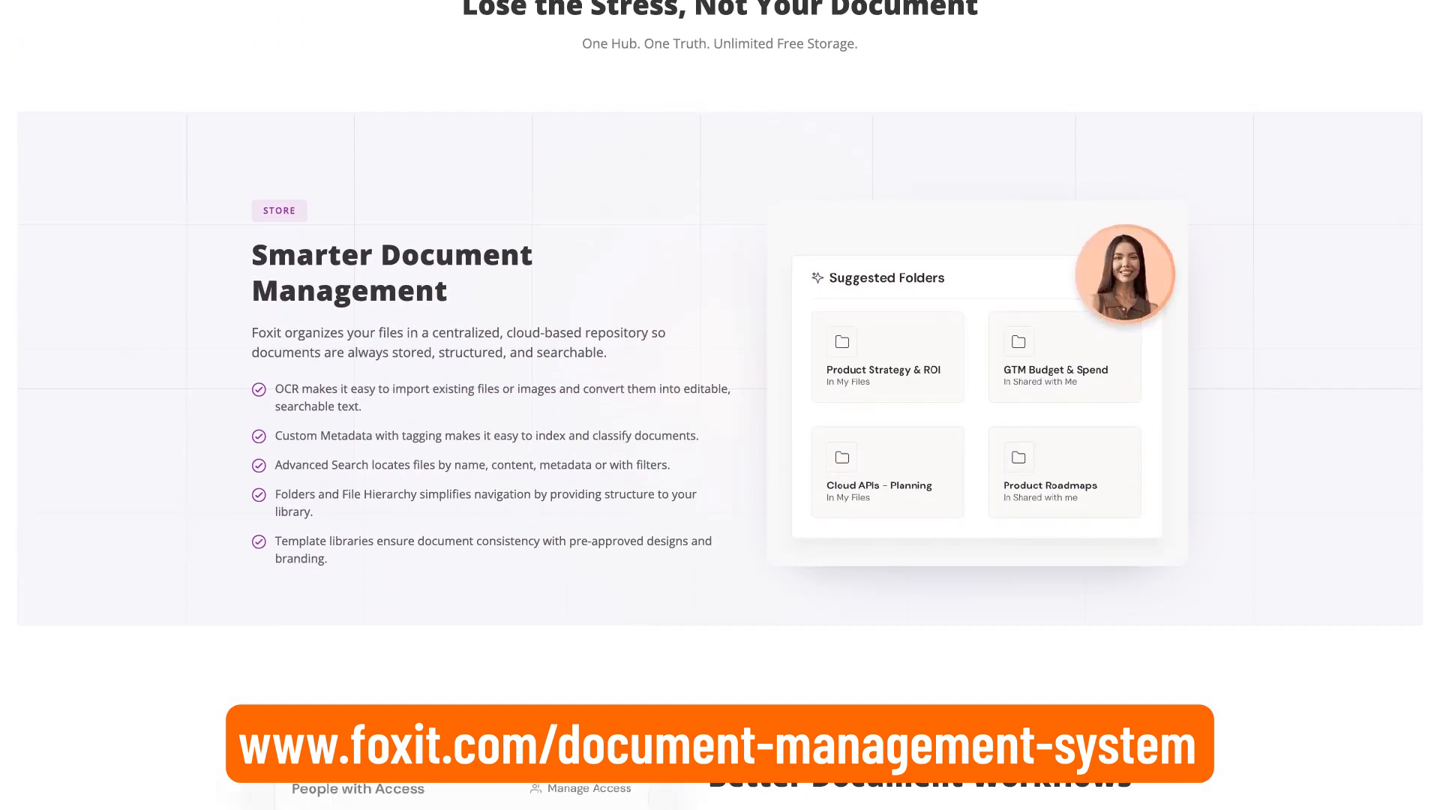
pyautogui.scroll(-3, 719, 405)
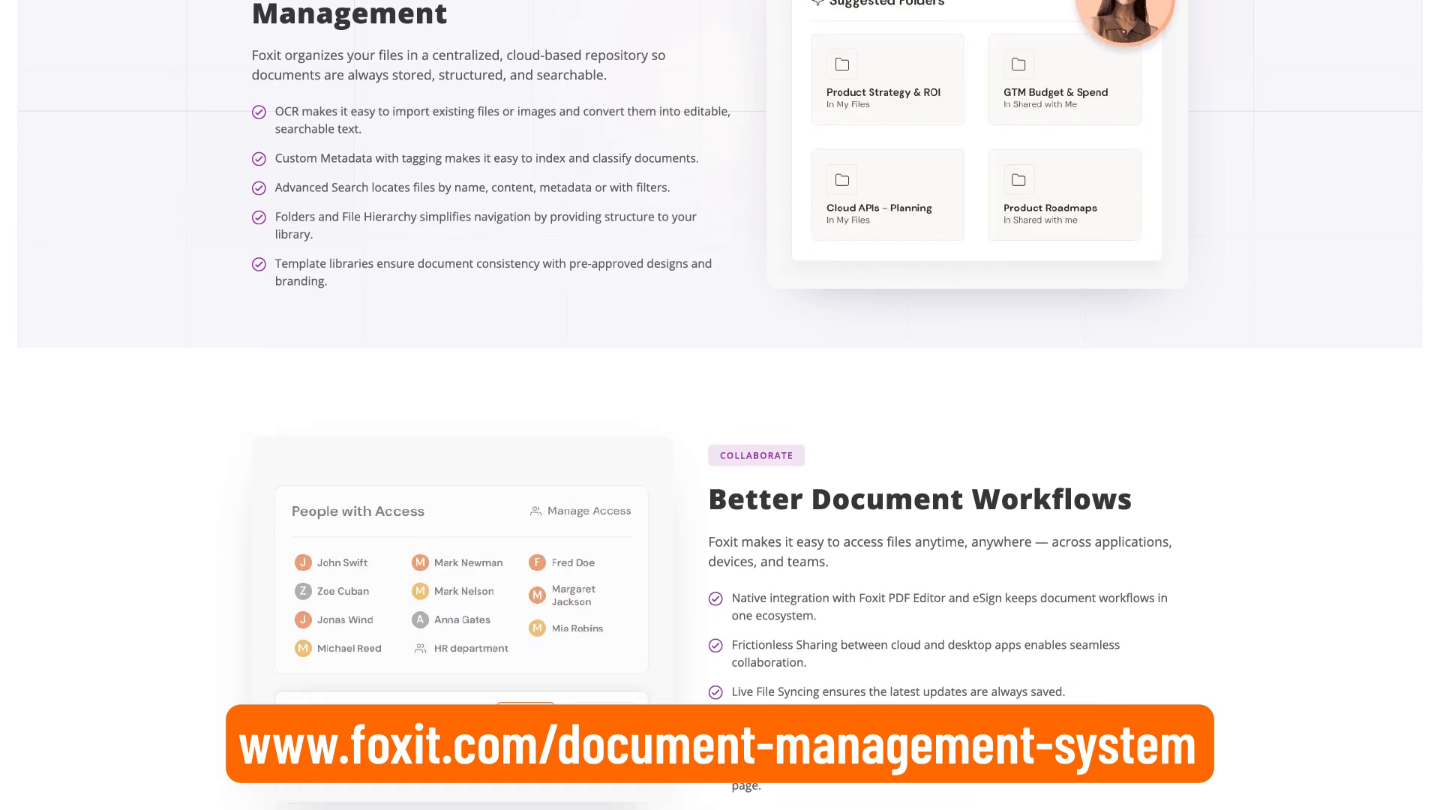
pyautogui.scroll(-2, 719, 405)
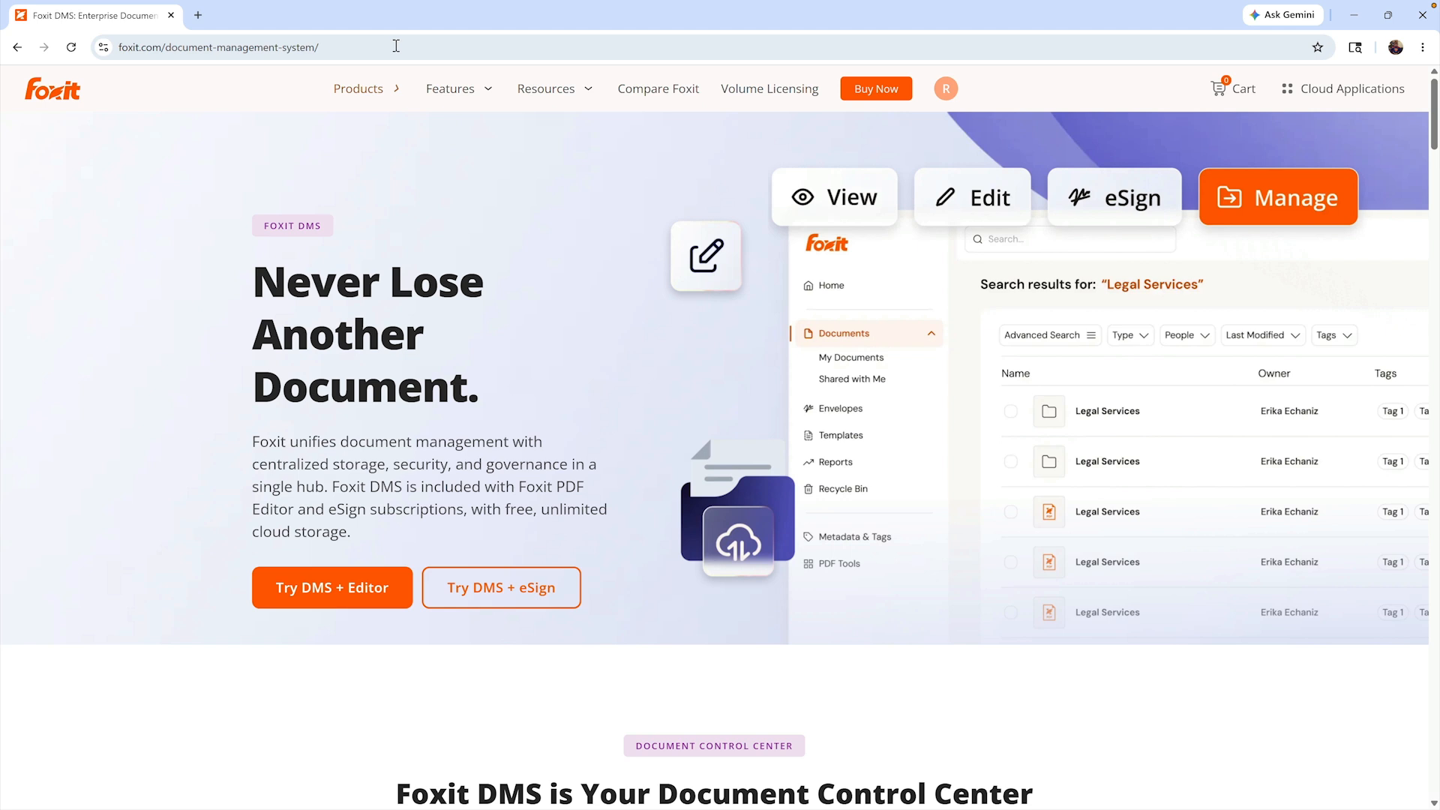
pyautogui.click(396, 45)
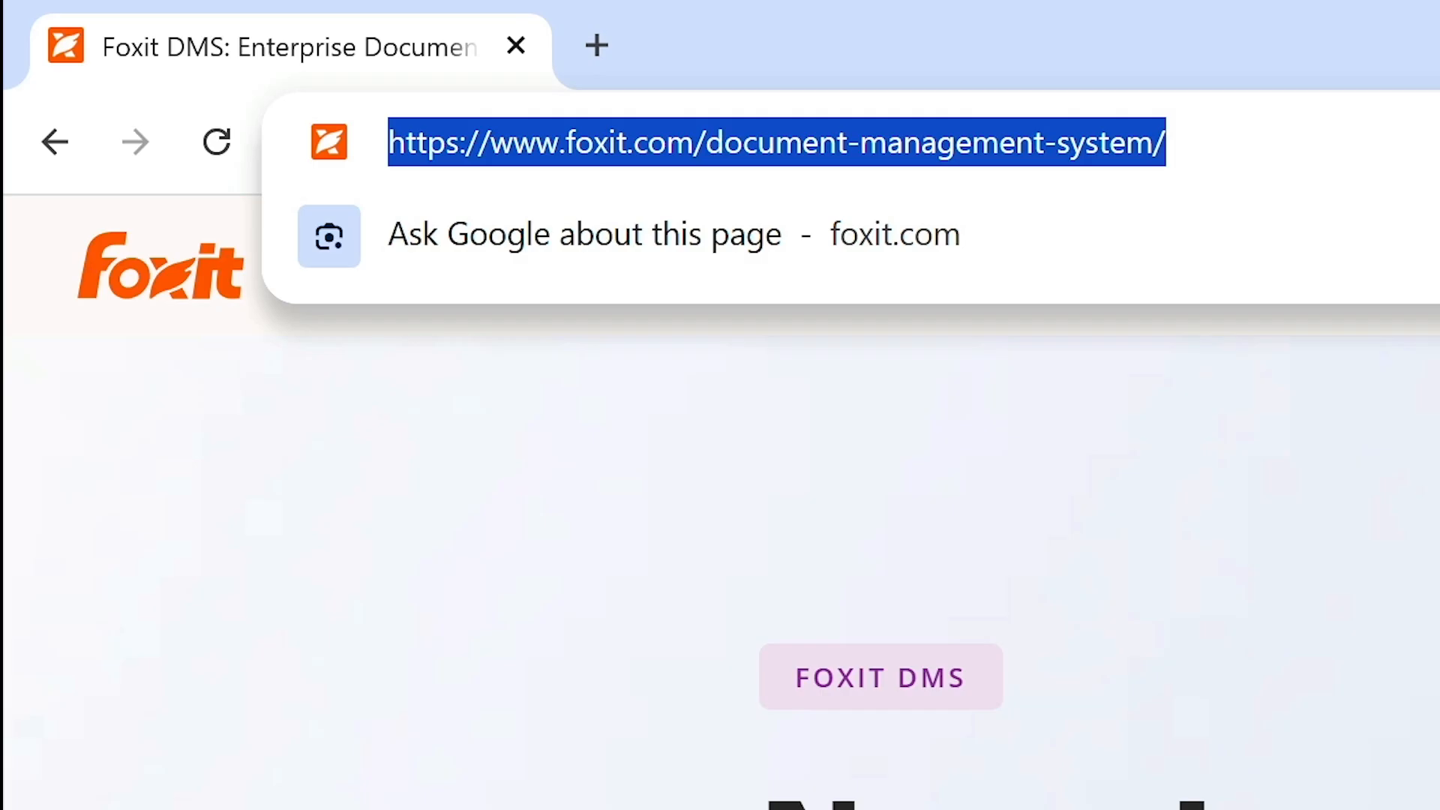
pyautogui.write('cloud.foxit.co')
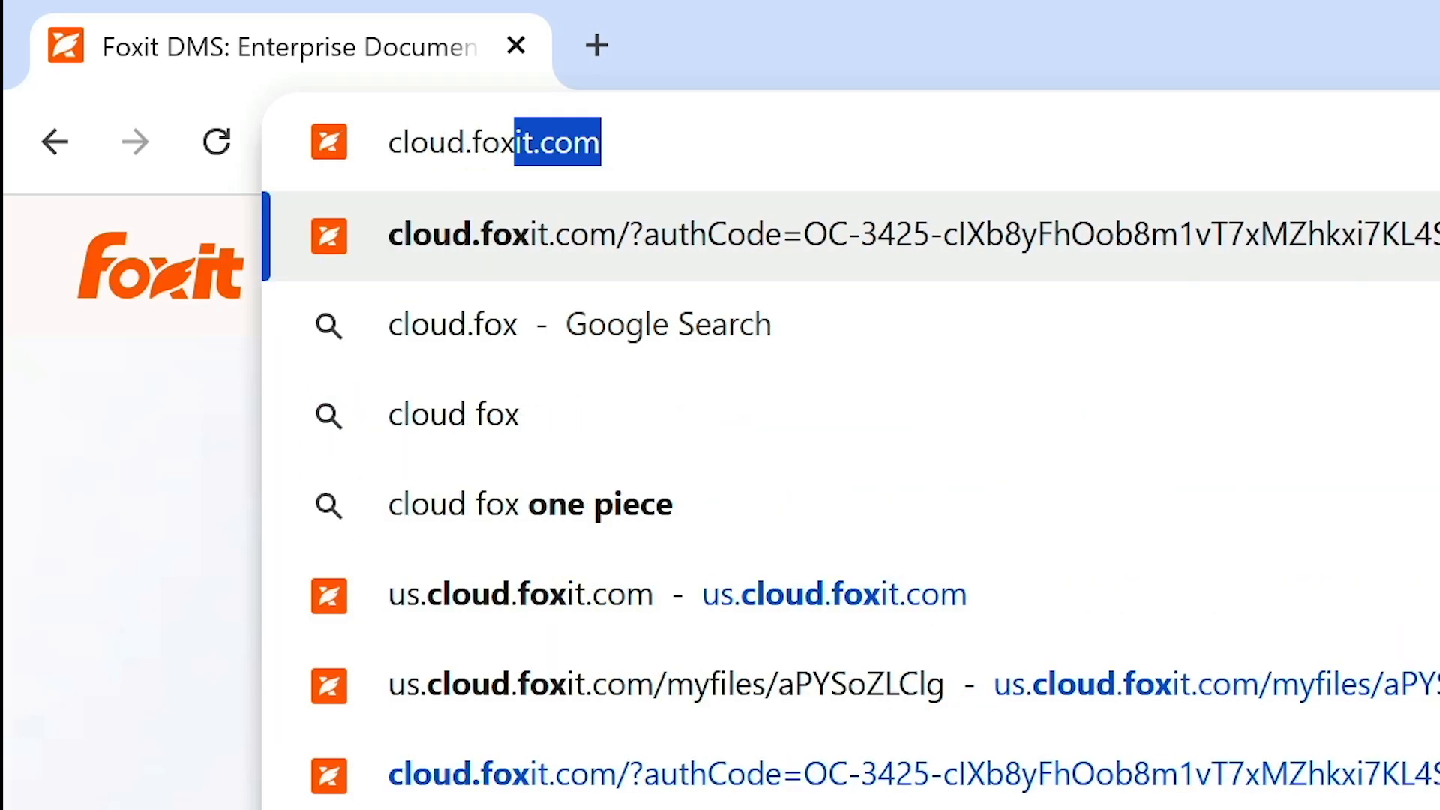
pyautogui.write('m')
pyautogui.press('Return')
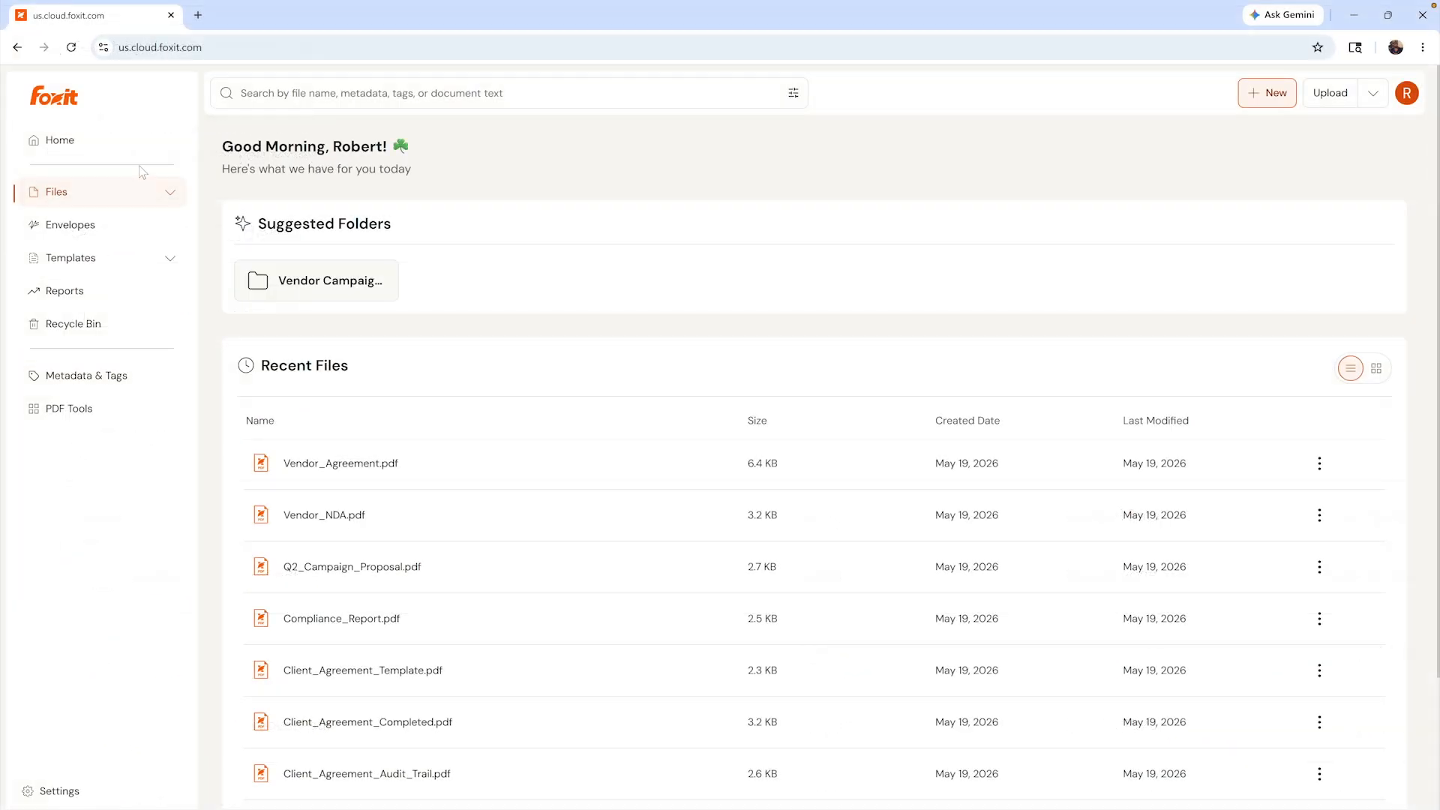
# - Open Compliance_Report.pdf from the Vendor Campaign folder under Files
pyautogui.click(170, 193)
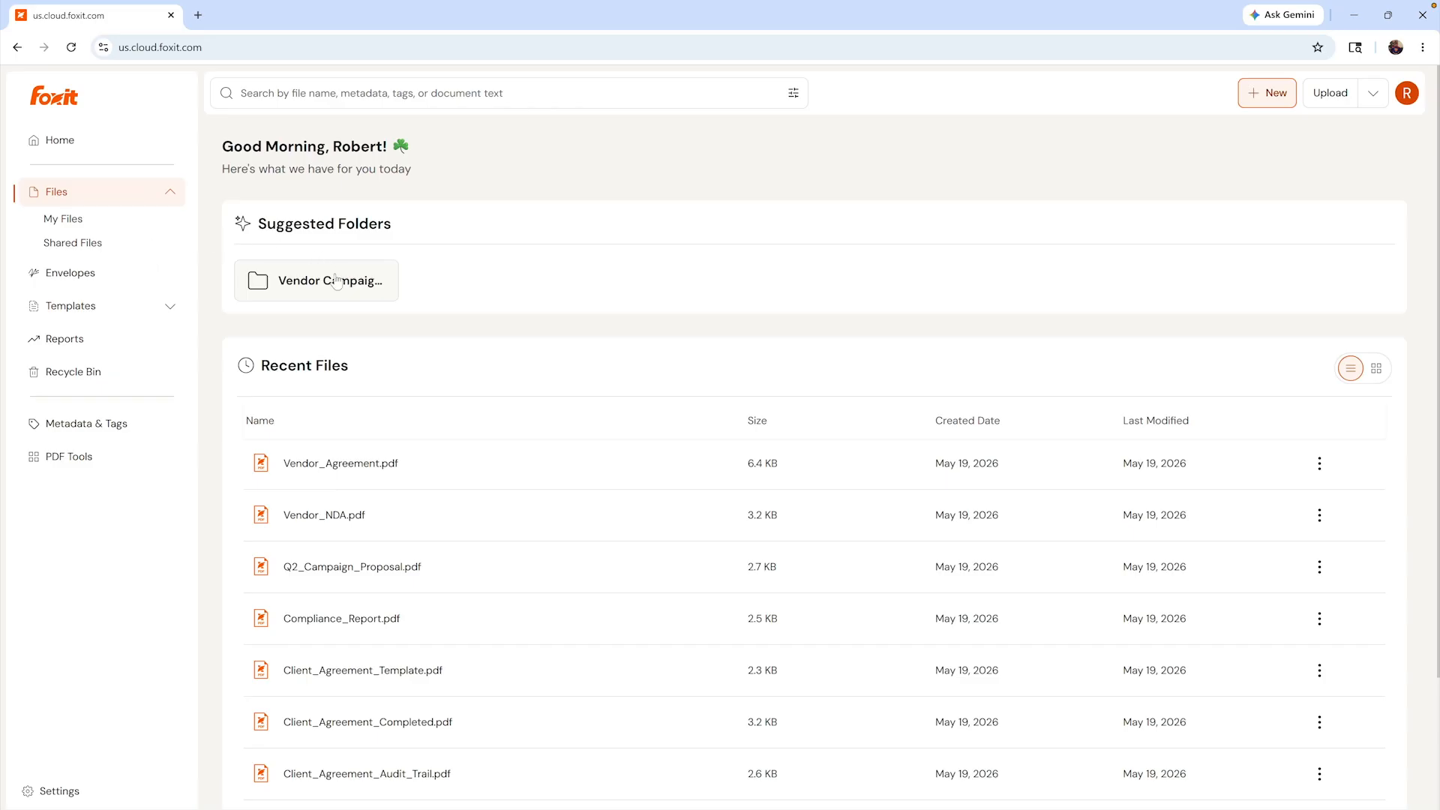
pyautogui.click(336, 282)
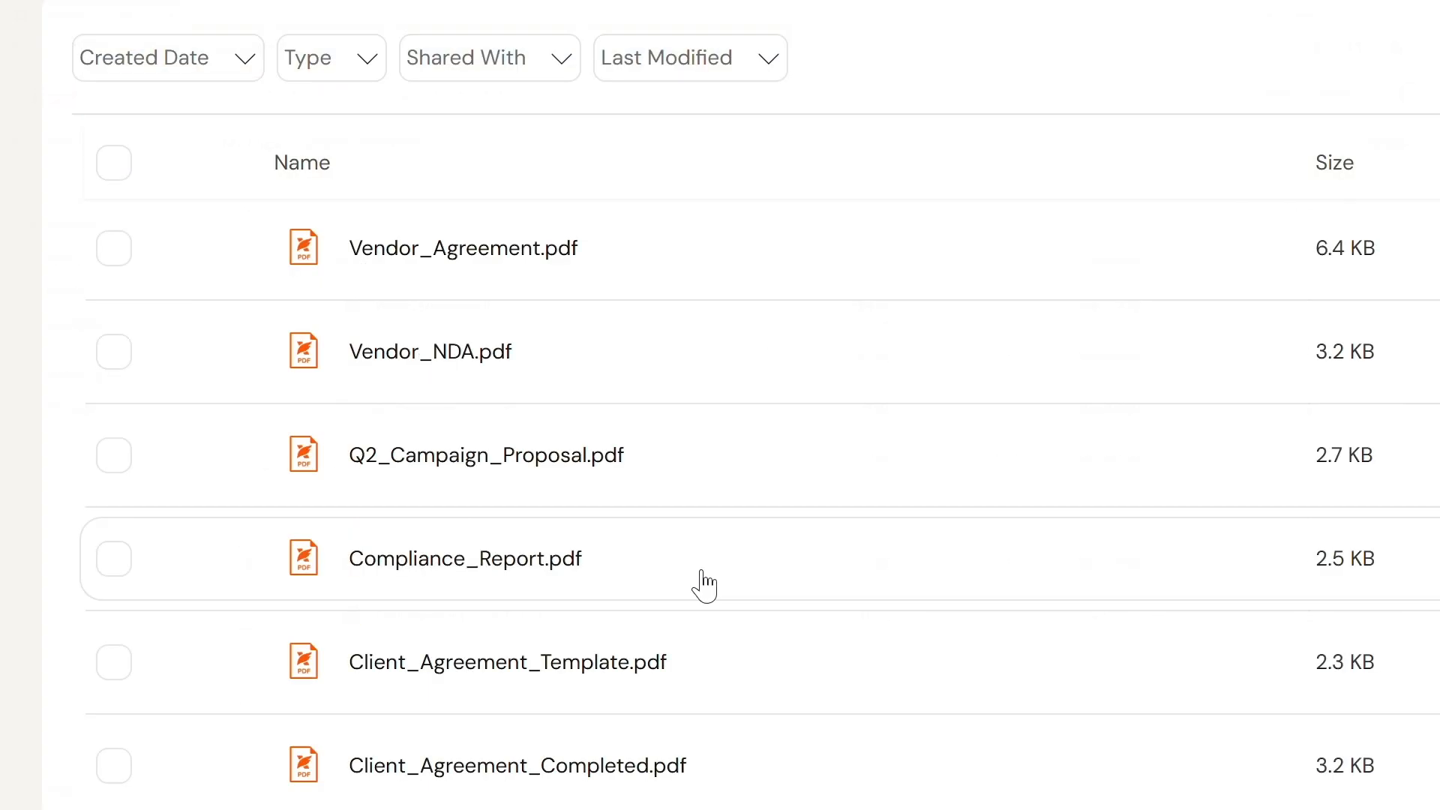
pyautogui.click(547, 468)
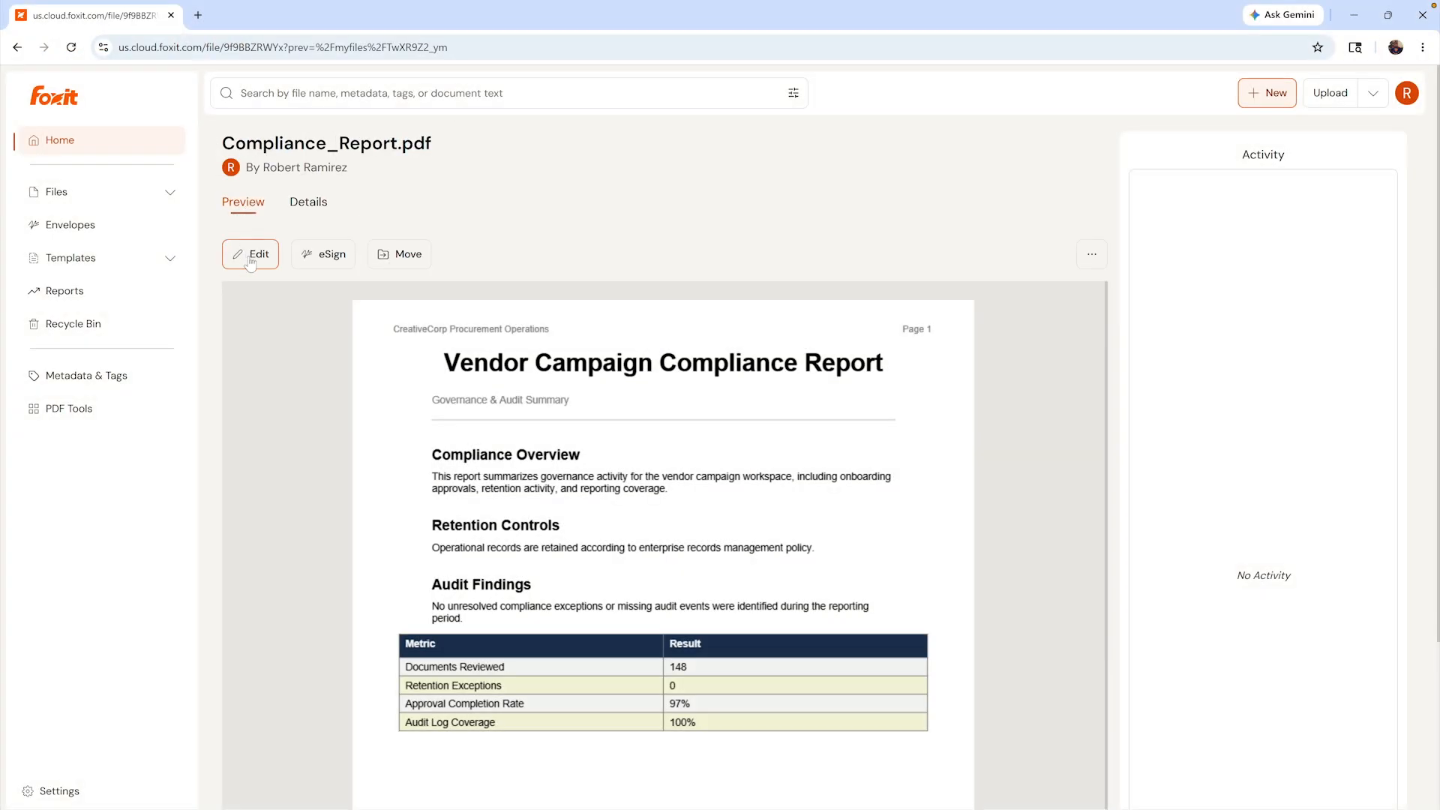
# - Start sending the report for eSign, then go to the PDF Tools page
pyautogui.click(251, 258)
pyautogui.click(382, 326)
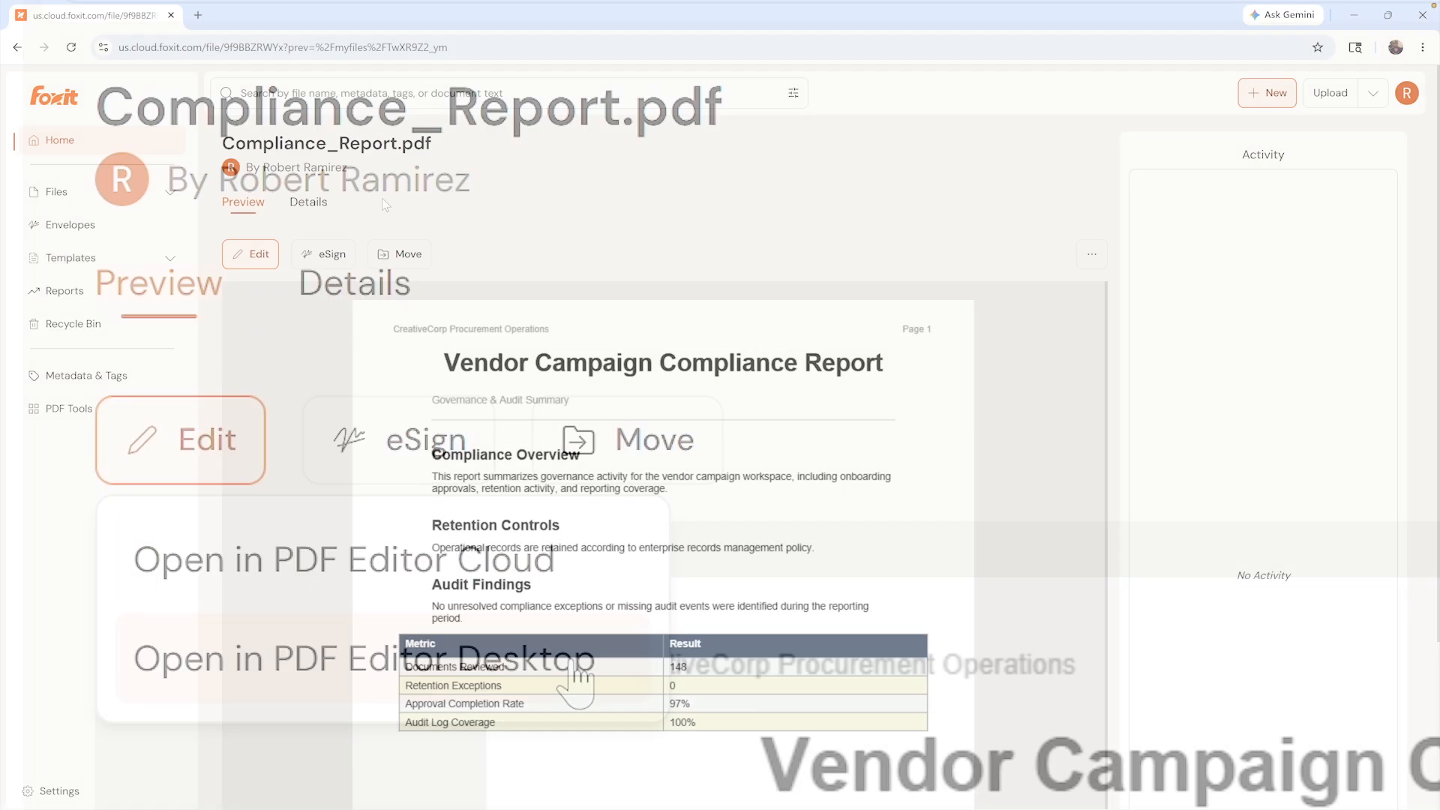
pyautogui.click(318, 254)
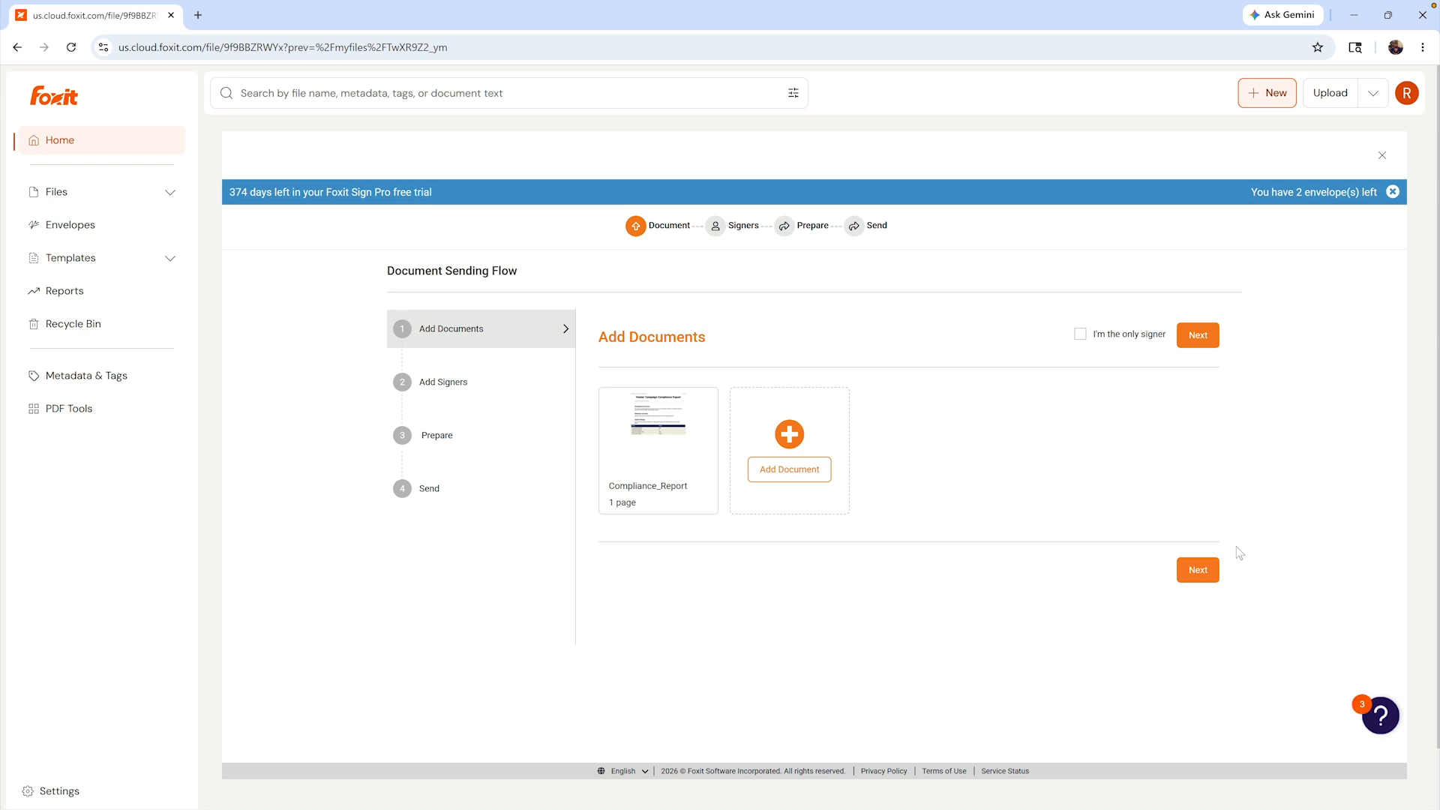
pyautogui.click(90, 415)
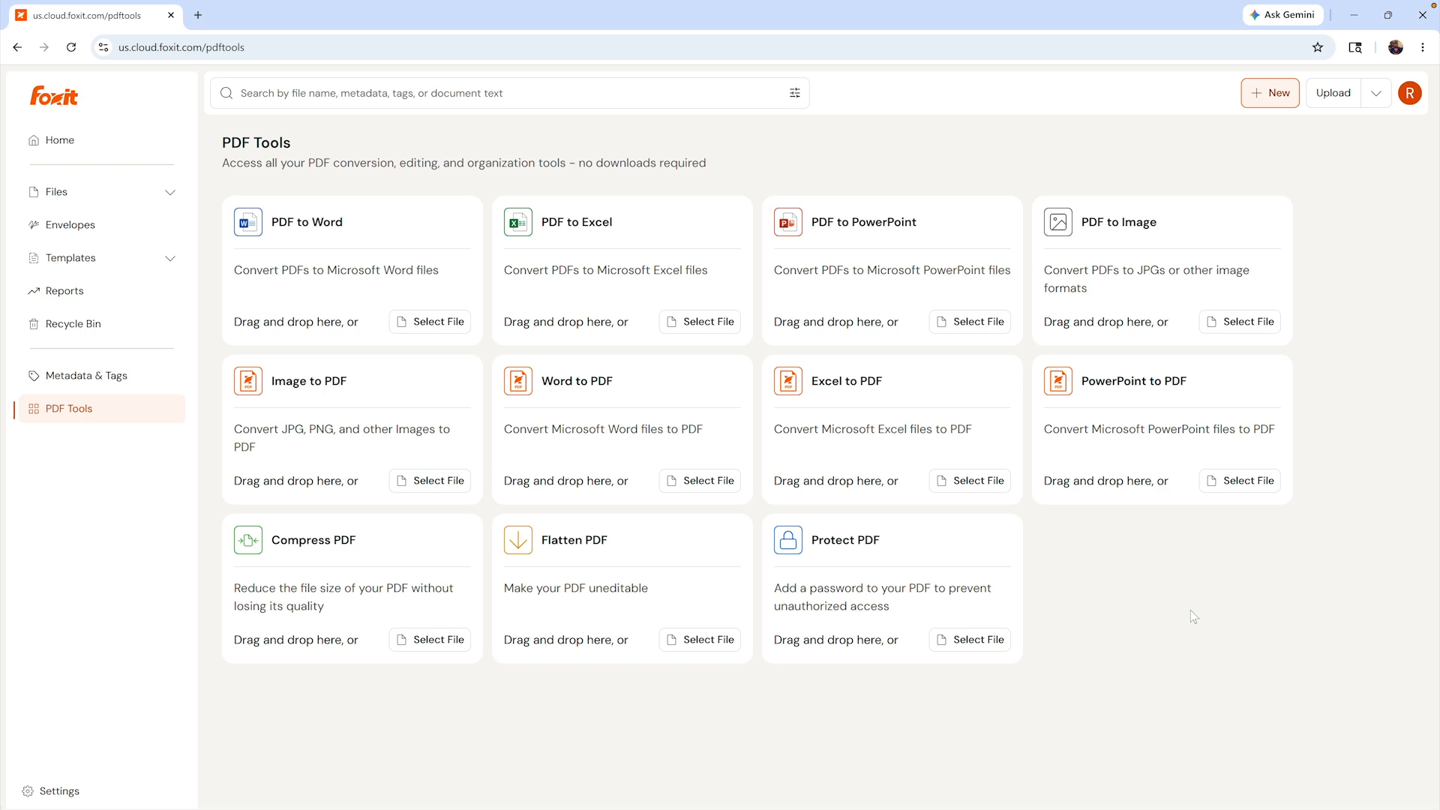
# - Open Q2_Campaign_Proposal.pdf in PDF Editor Cloud for text editing
pyautogui.click(447, 329)
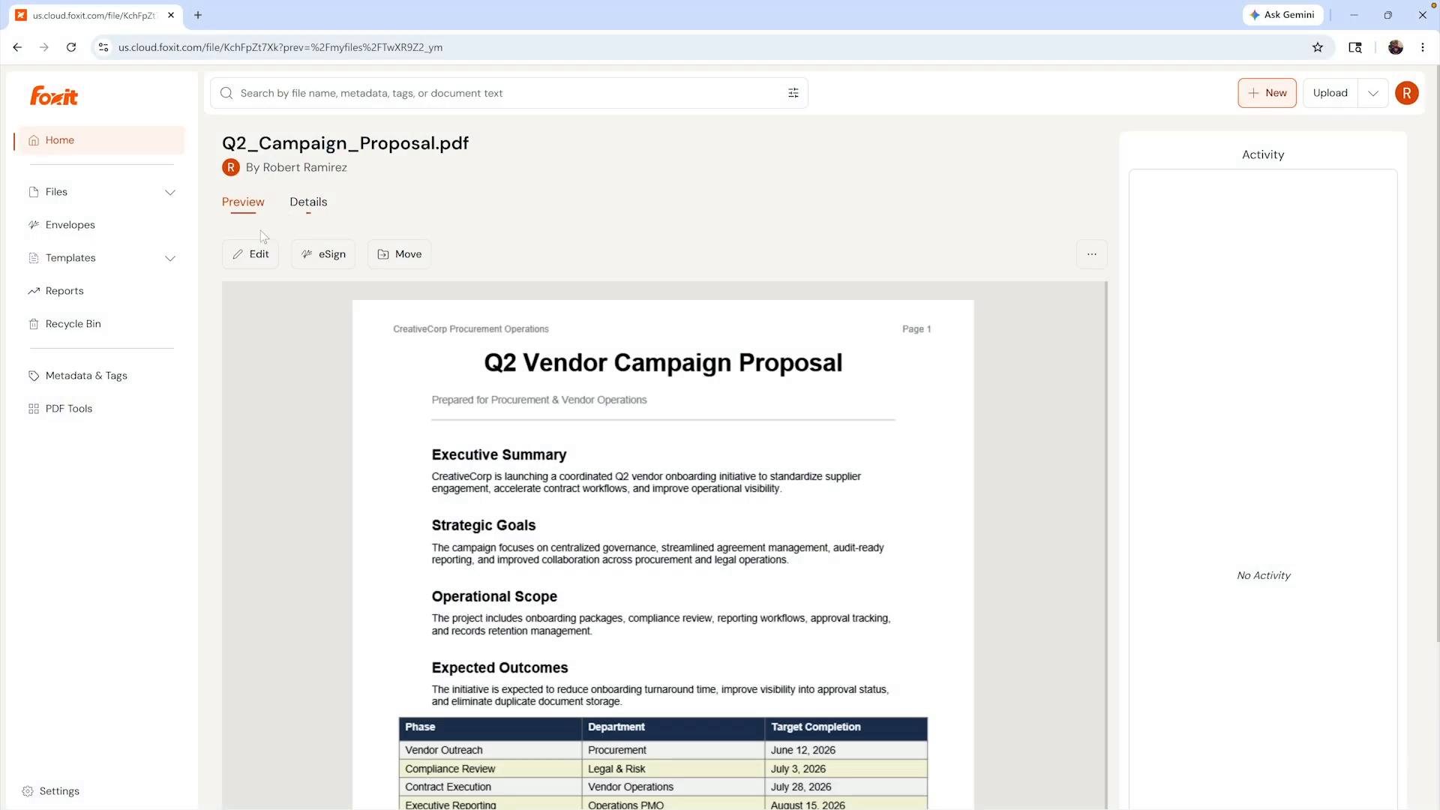
pyautogui.click(264, 255)
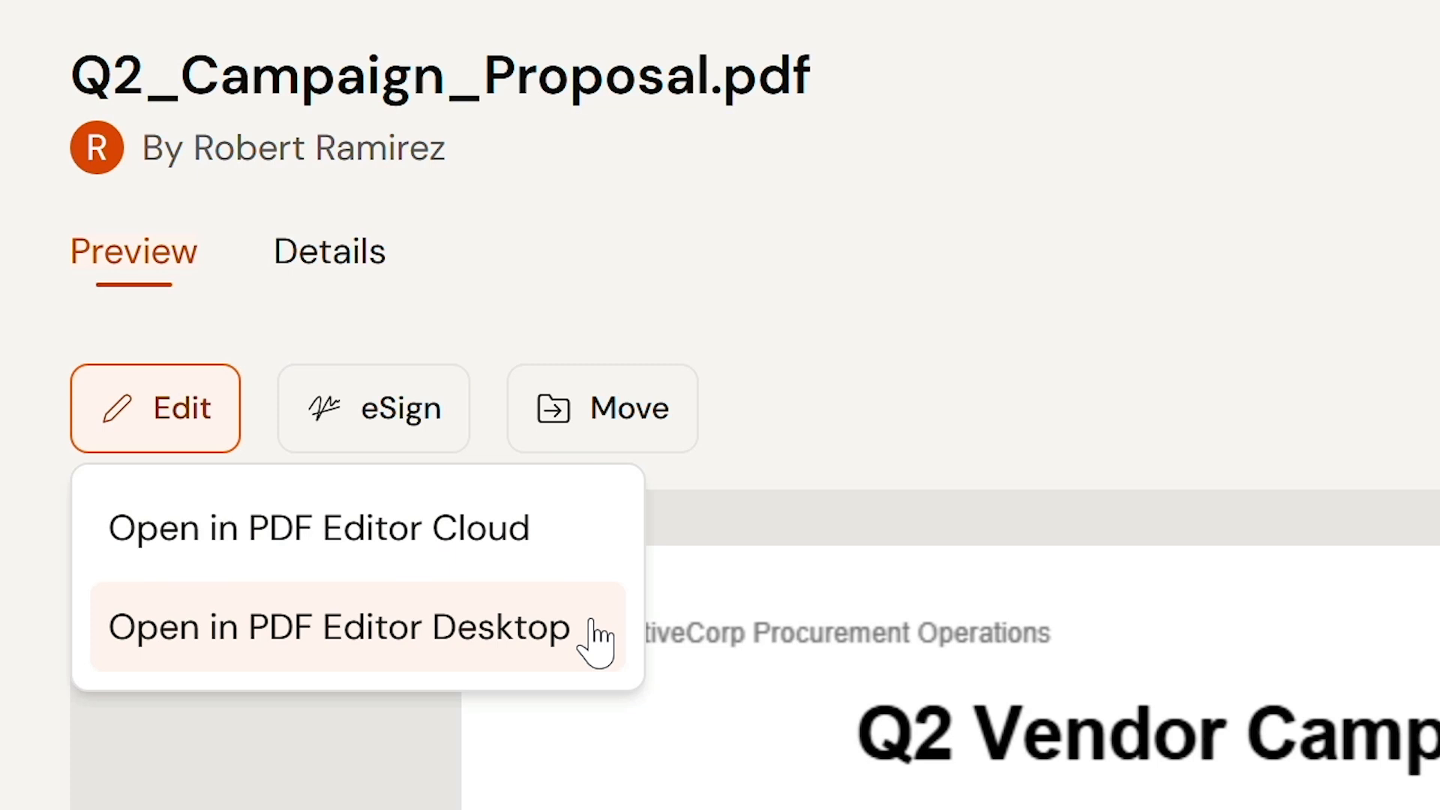
pyautogui.click(597, 568)
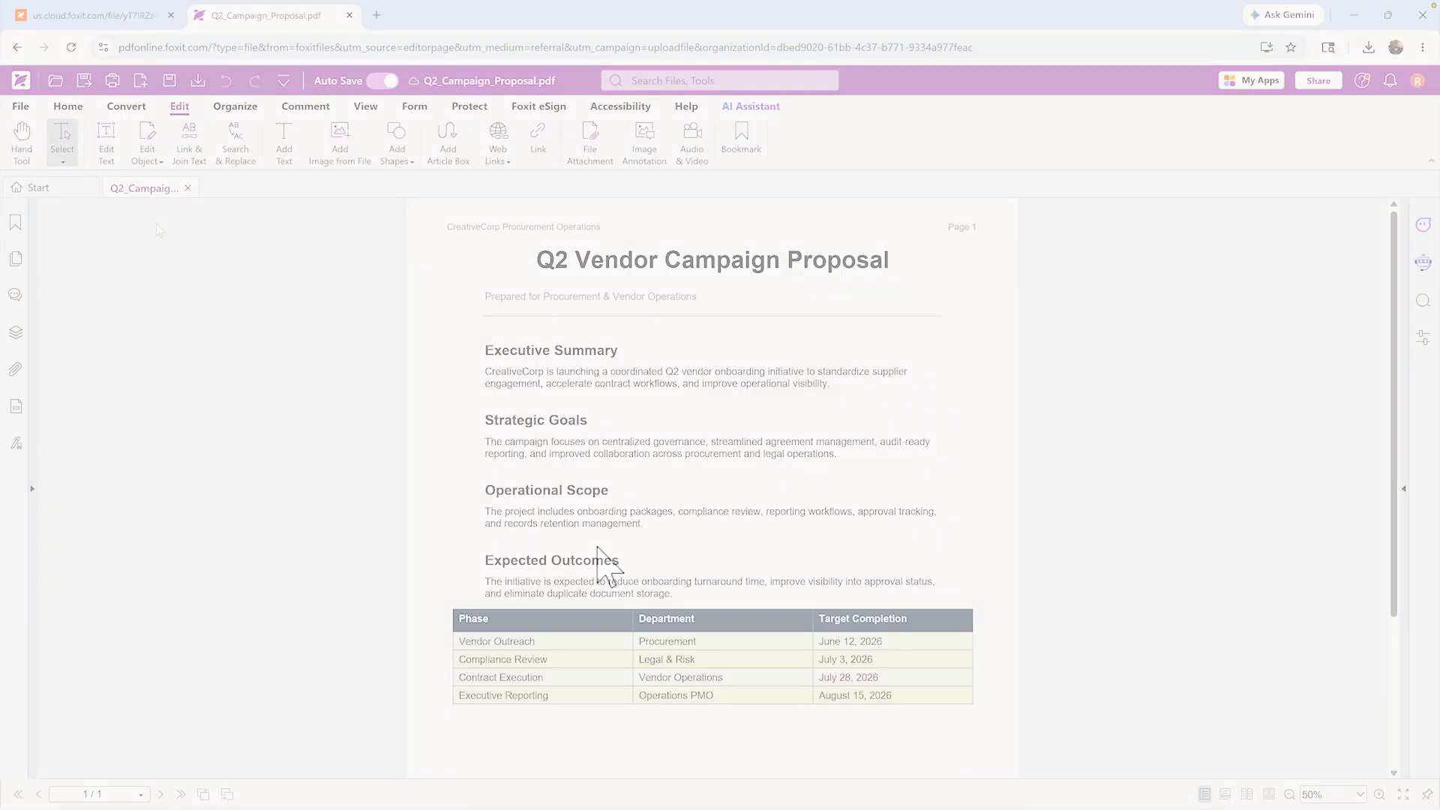
pyautogui.click(107, 140)
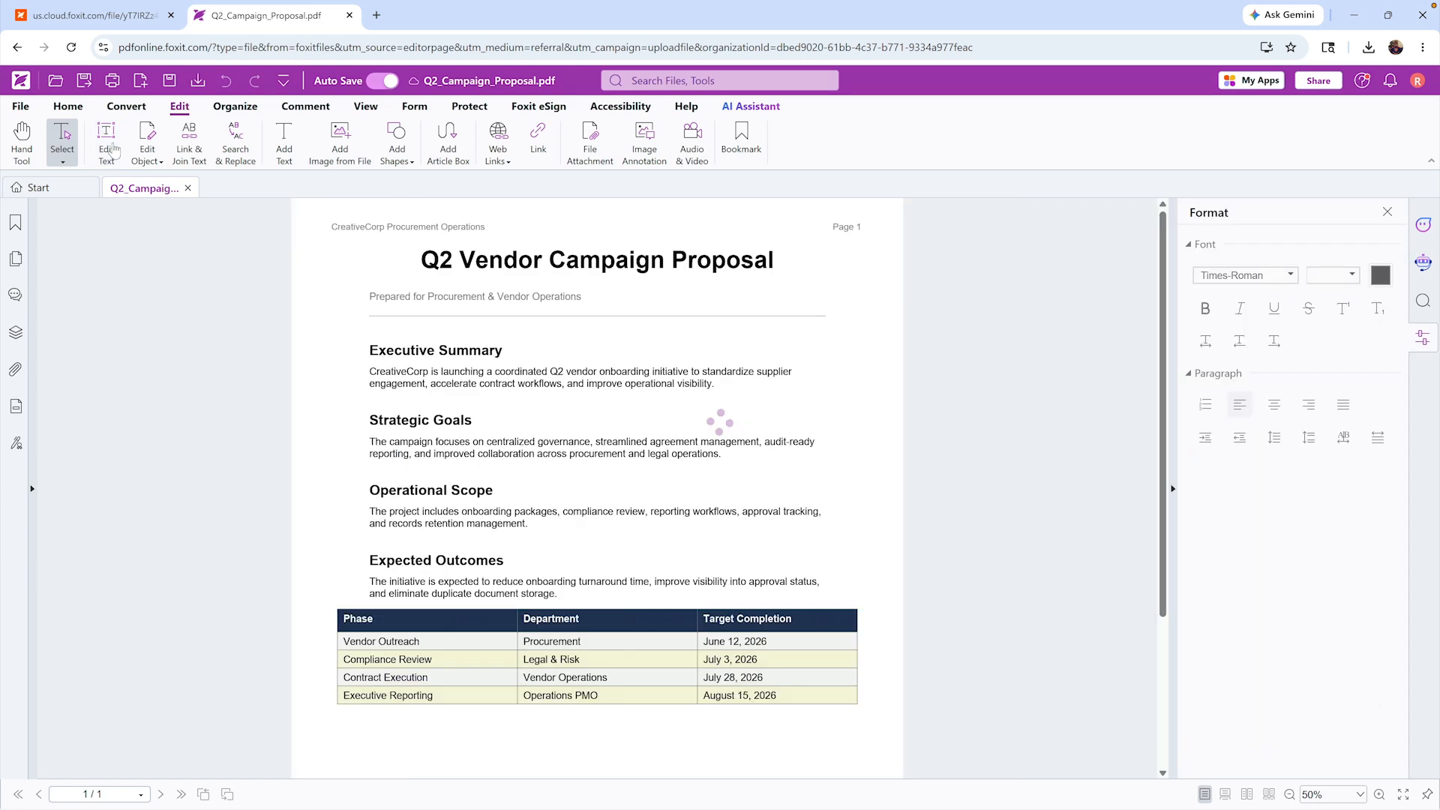
# - Delete part of the proposal's Expected Outcomes heading
pyautogui.press('BackSpace')
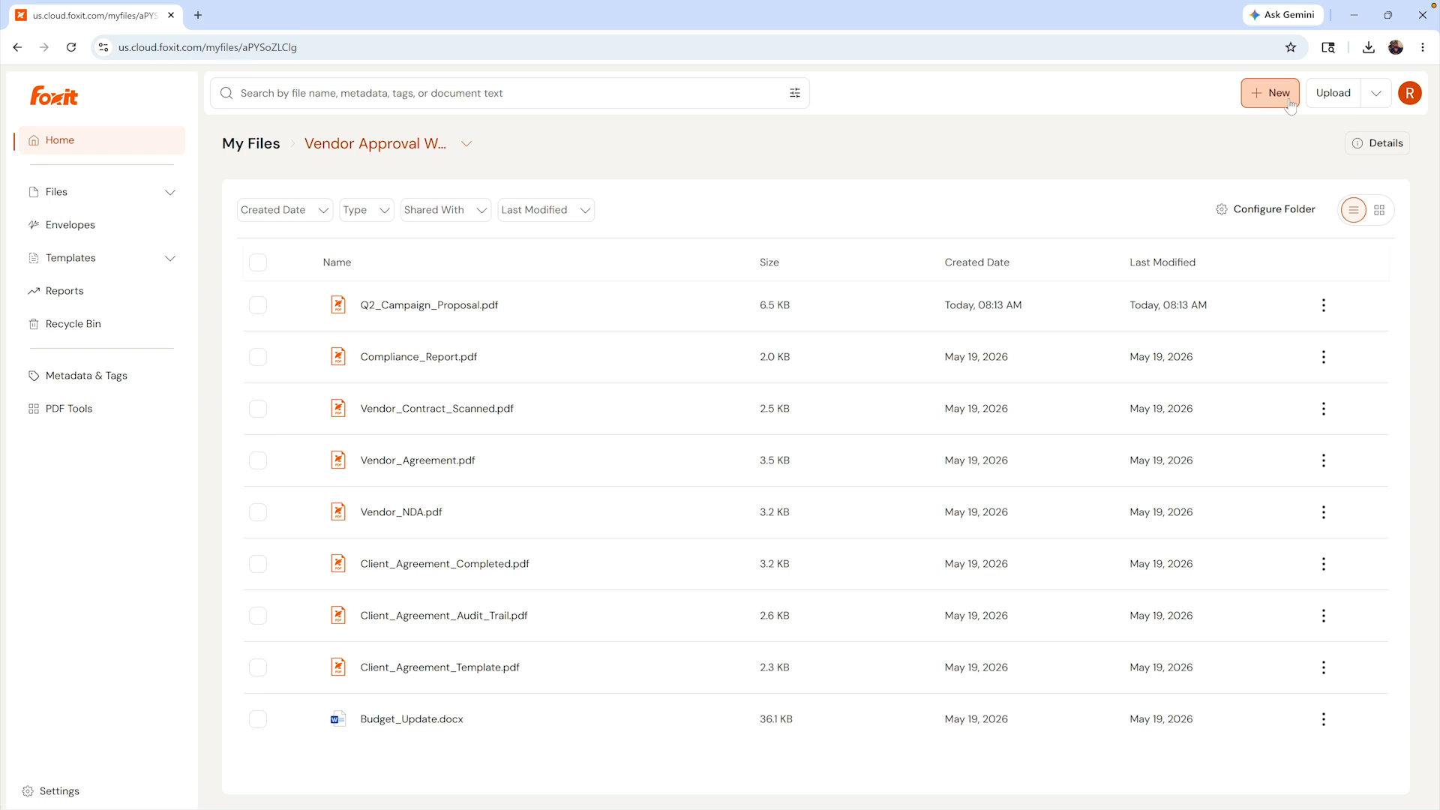
# - Create a Contracts folder and move Vendor_Contract_Scanned.pdf into it
pyautogui.click(1288, 96)
pyautogui.click(1231, 147)
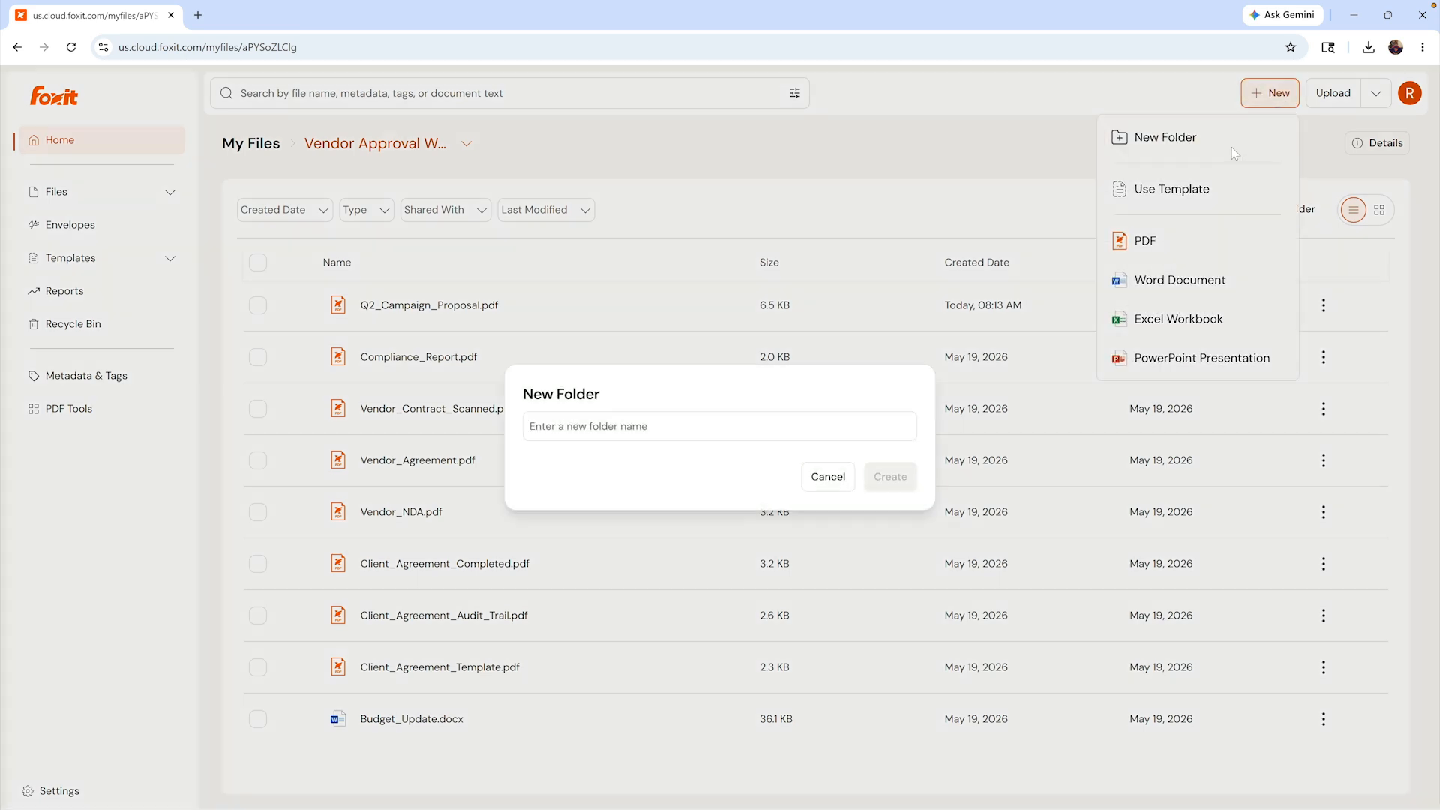
pyautogui.write('Contracts')
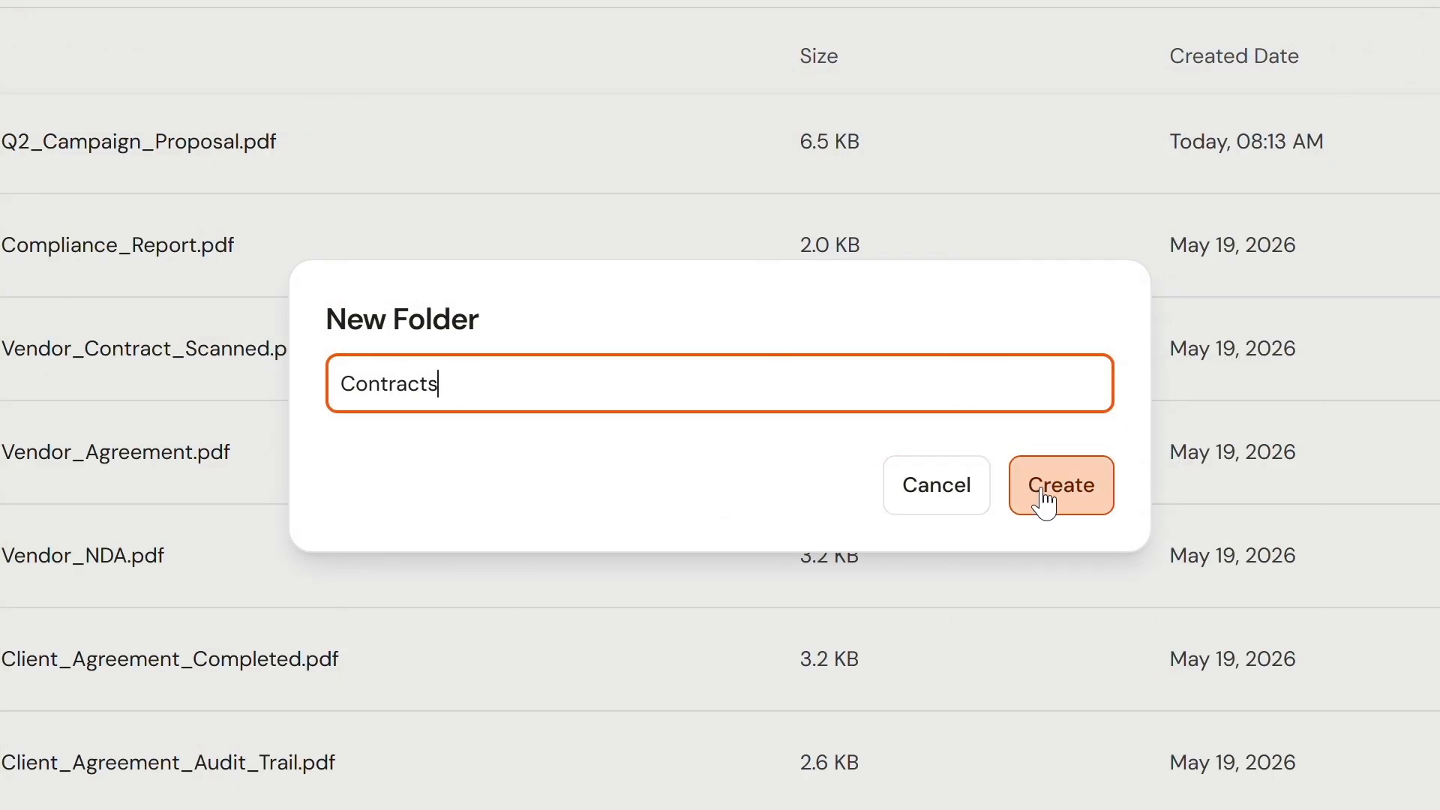
pyautogui.click(1054, 501)
pyautogui.moveTo(420, 463); pyautogui.dragTo(391, 309)
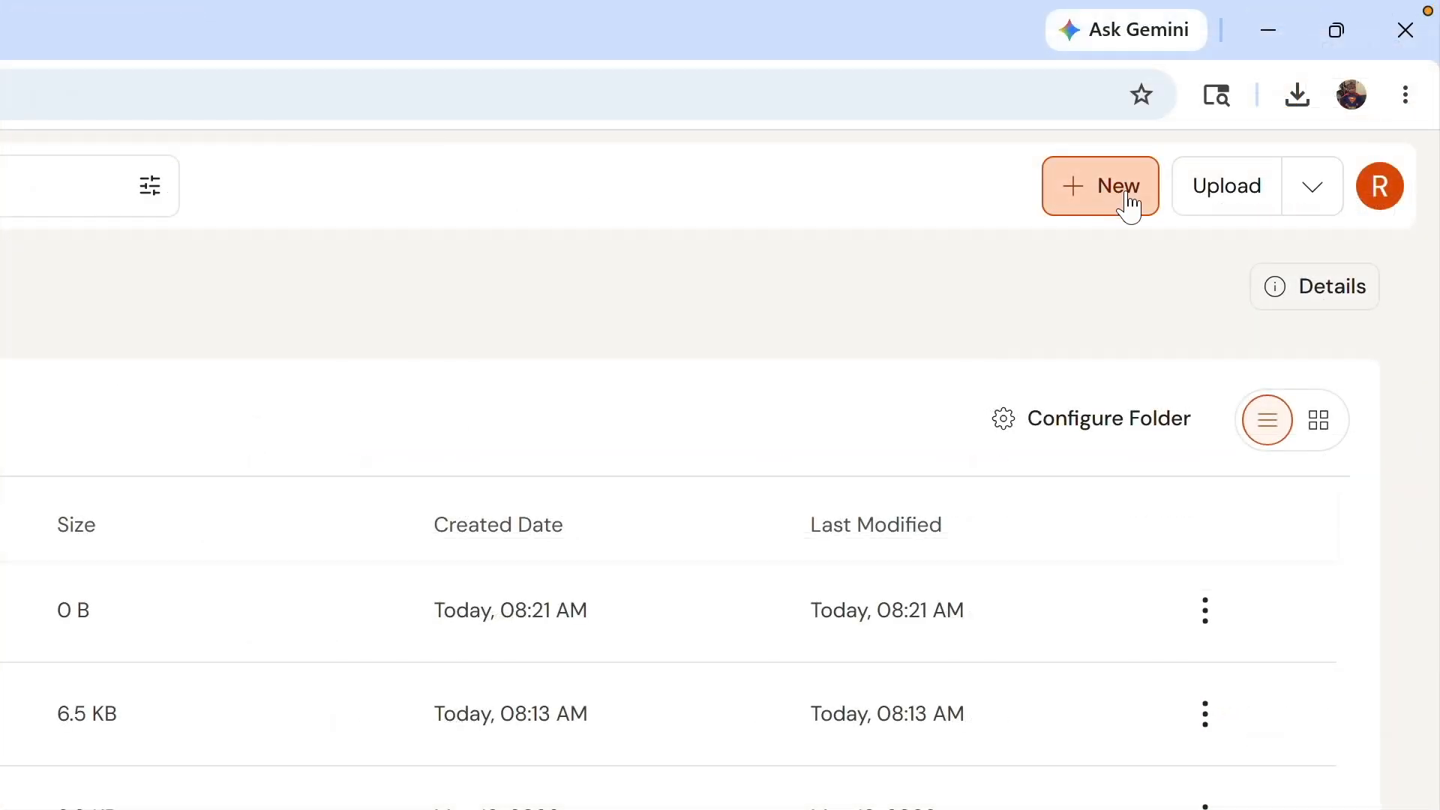
# - Create the Word document Vendor Meeting Notes.docx and open its detail page
pyautogui.click(1123, 196)
pyautogui.click(987, 576)
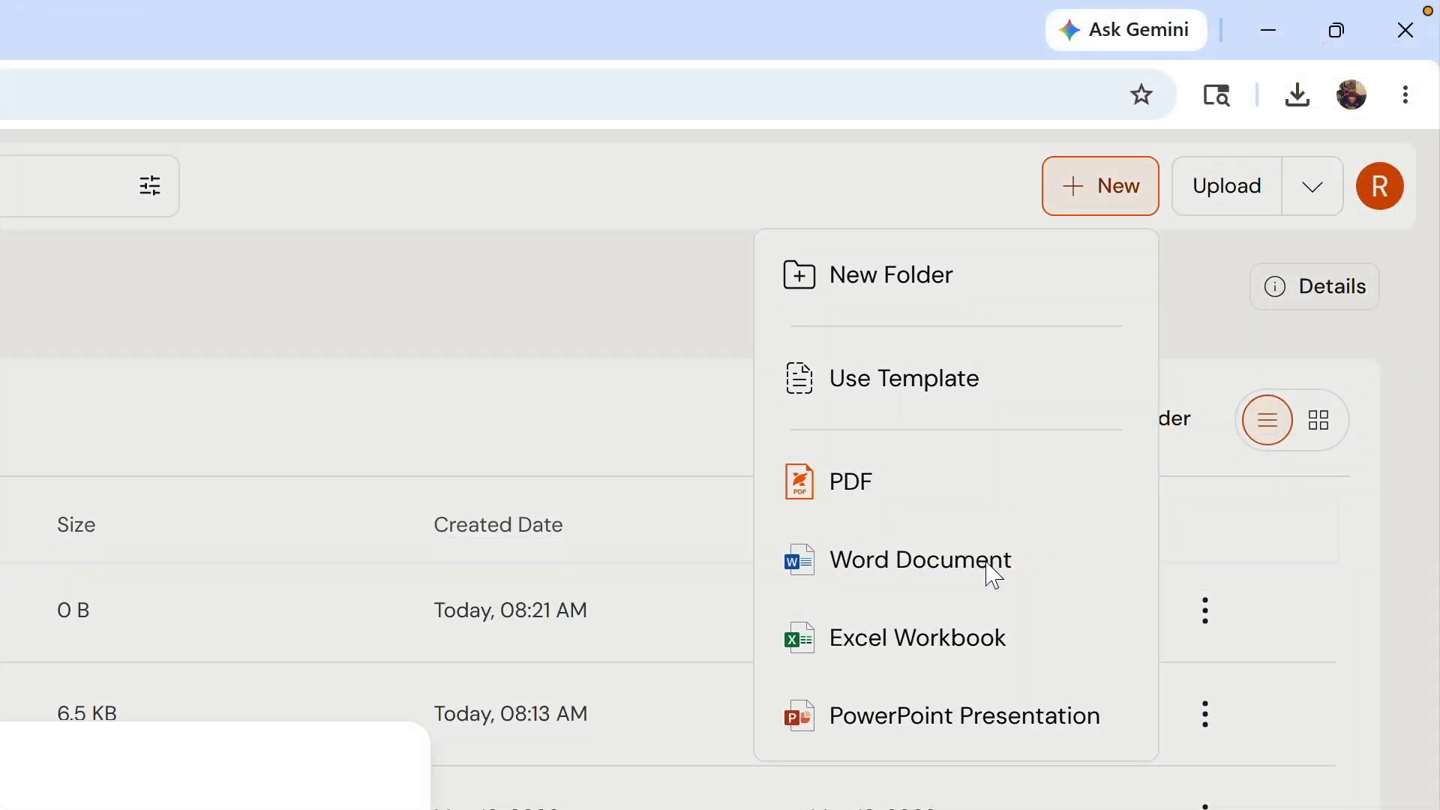
pyautogui.write('Vendor Meeting Notes')
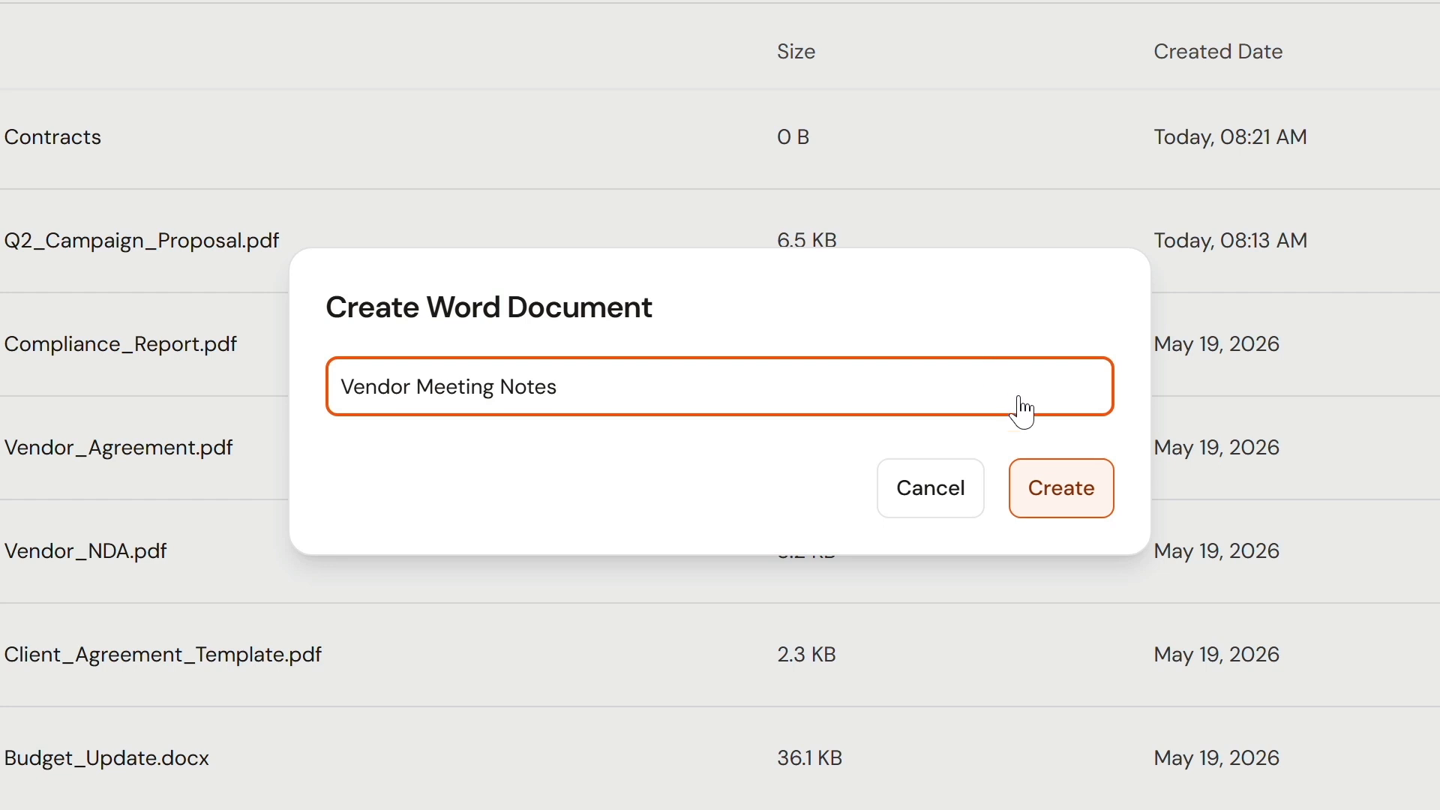
pyautogui.click(1051, 498)
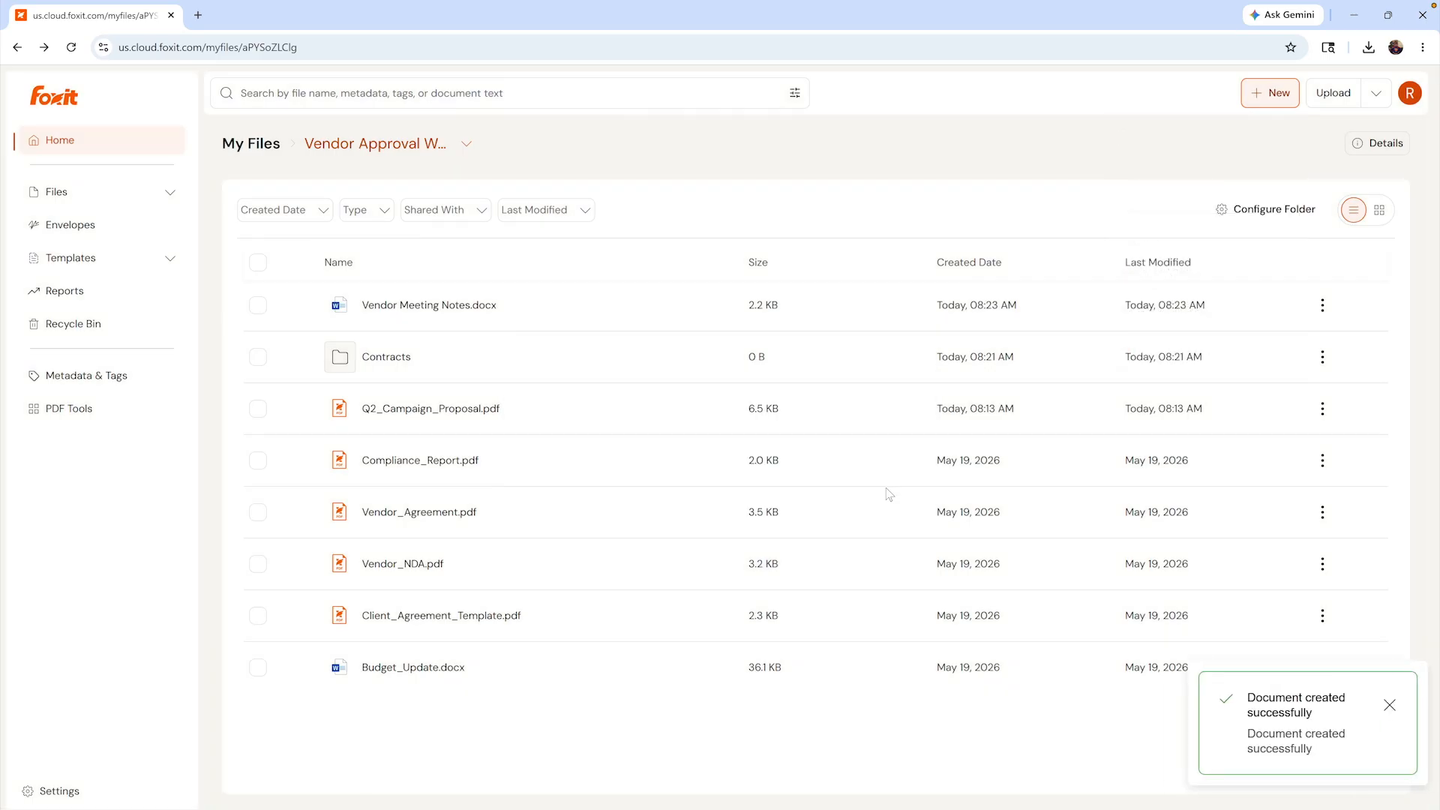
pyautogui.click(496, 306)
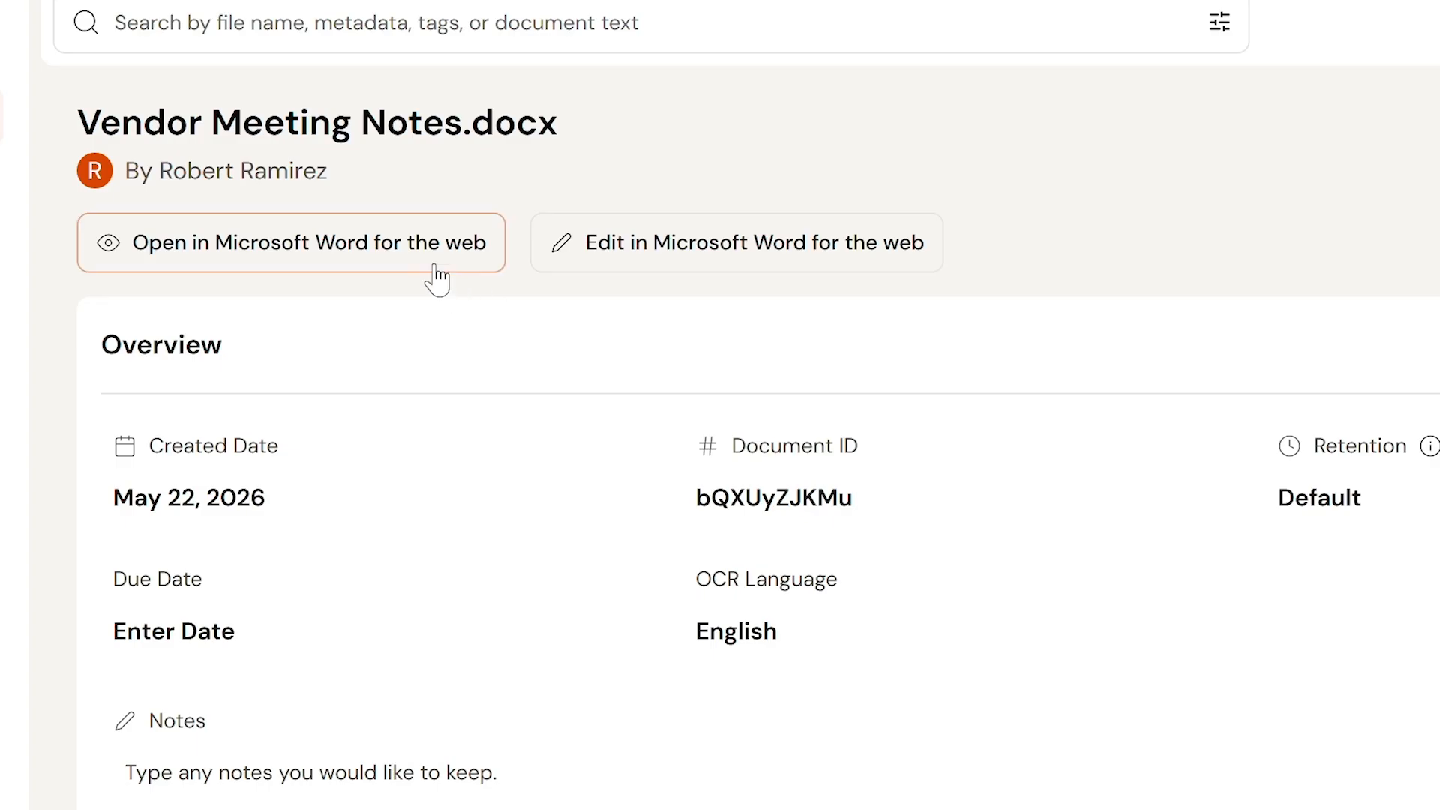
# - Read the meeting notes in Word for the web, then open Vendor_Agreement.pdf's preview
pyautogui.click(434, 269)
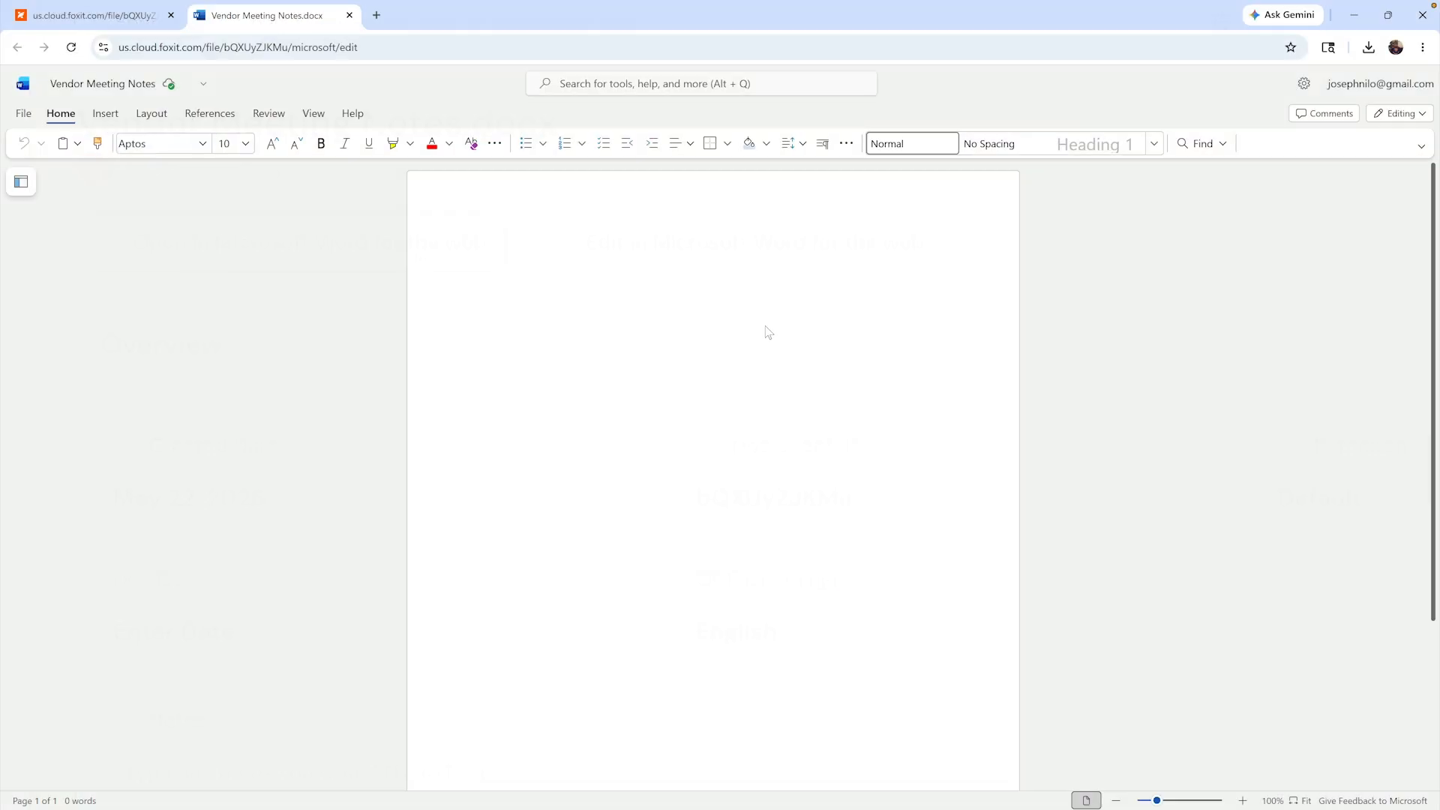
pyautogui.scroll(-3, 764, 327)
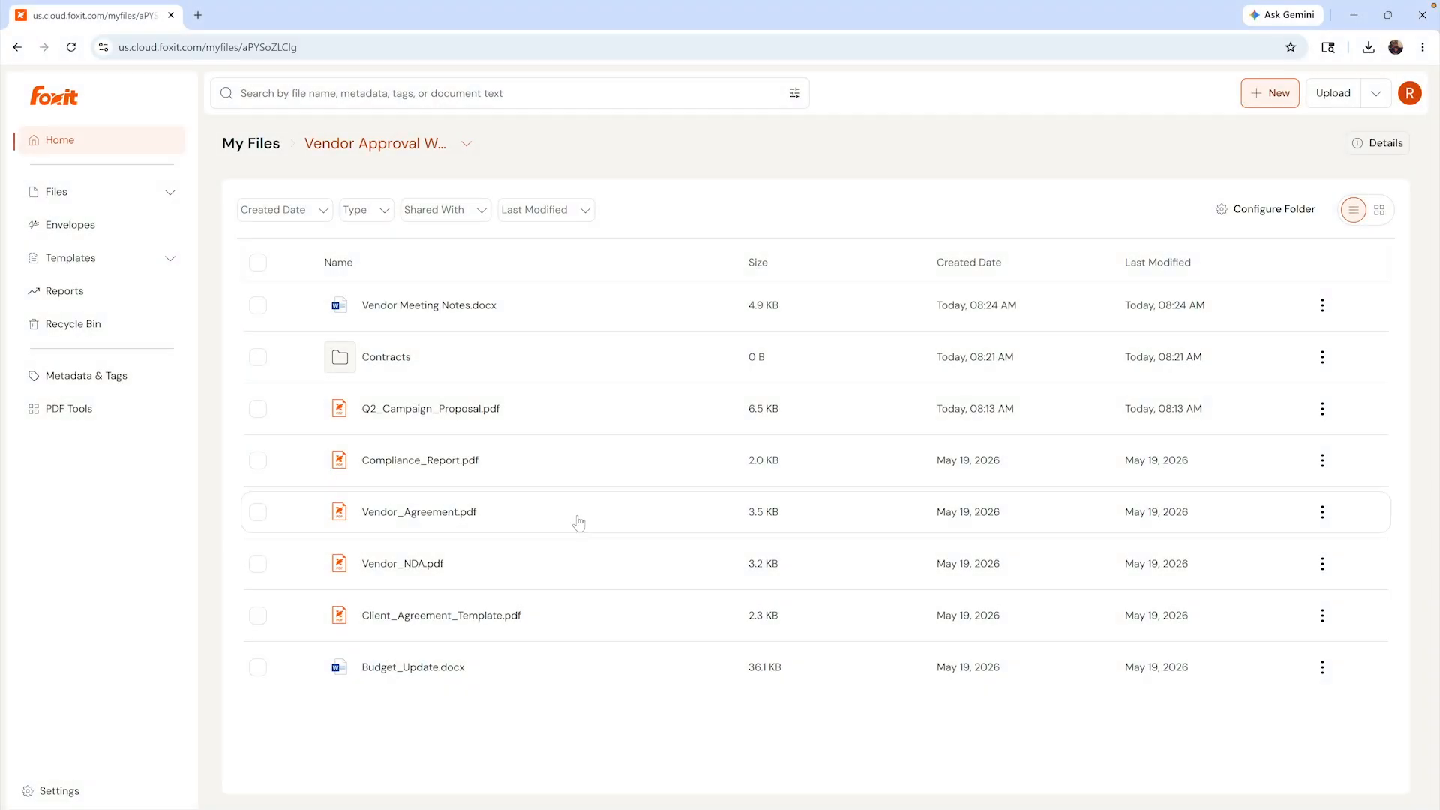
pyautogui.click(581, 523)
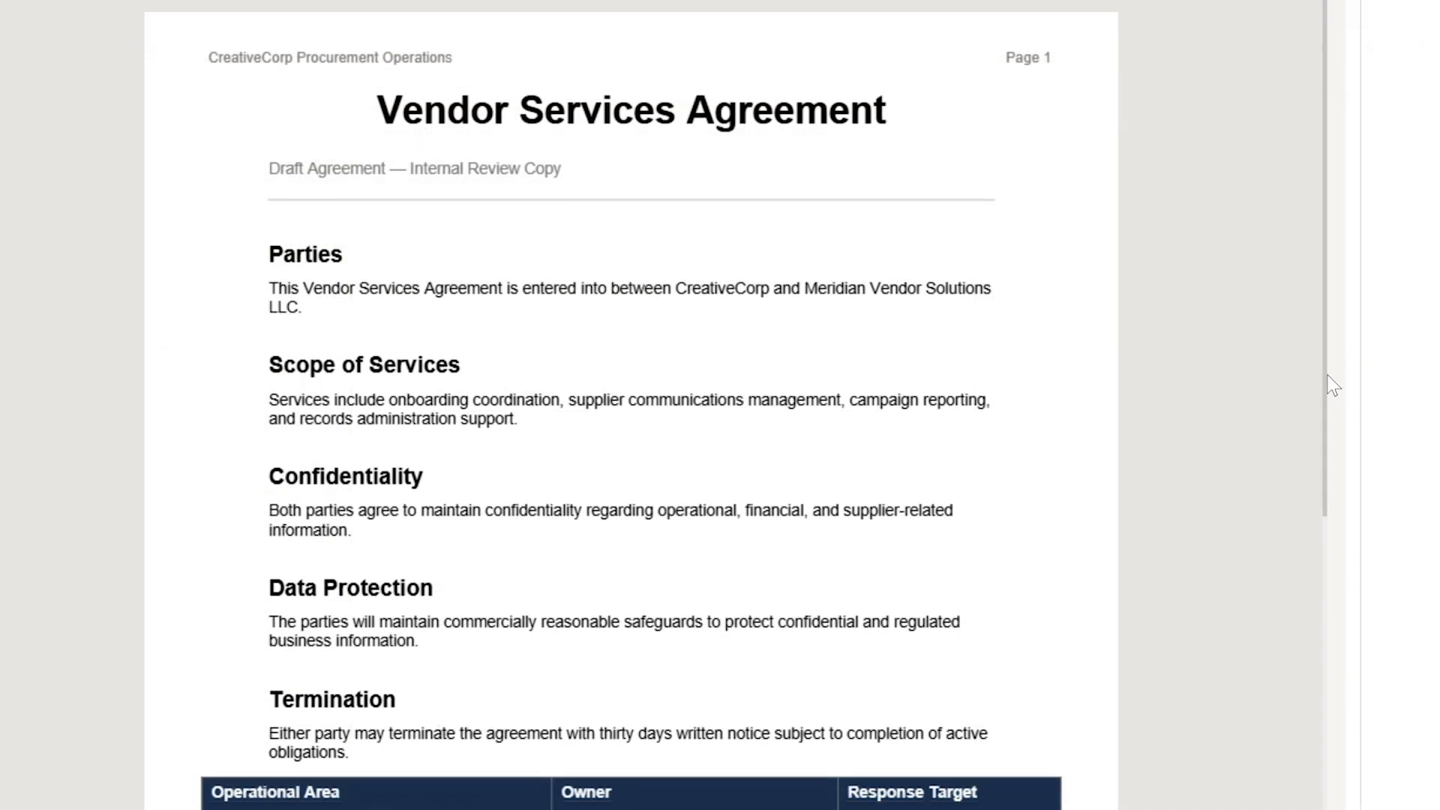
pyautogui.scroll(-3, 1327, 435)
# - Tag Vendor_Agreement.pdf with vendor, agreement, contract and 2026, and save a May 2026 update note
pyautogui.scroll(3, 1327, 464)
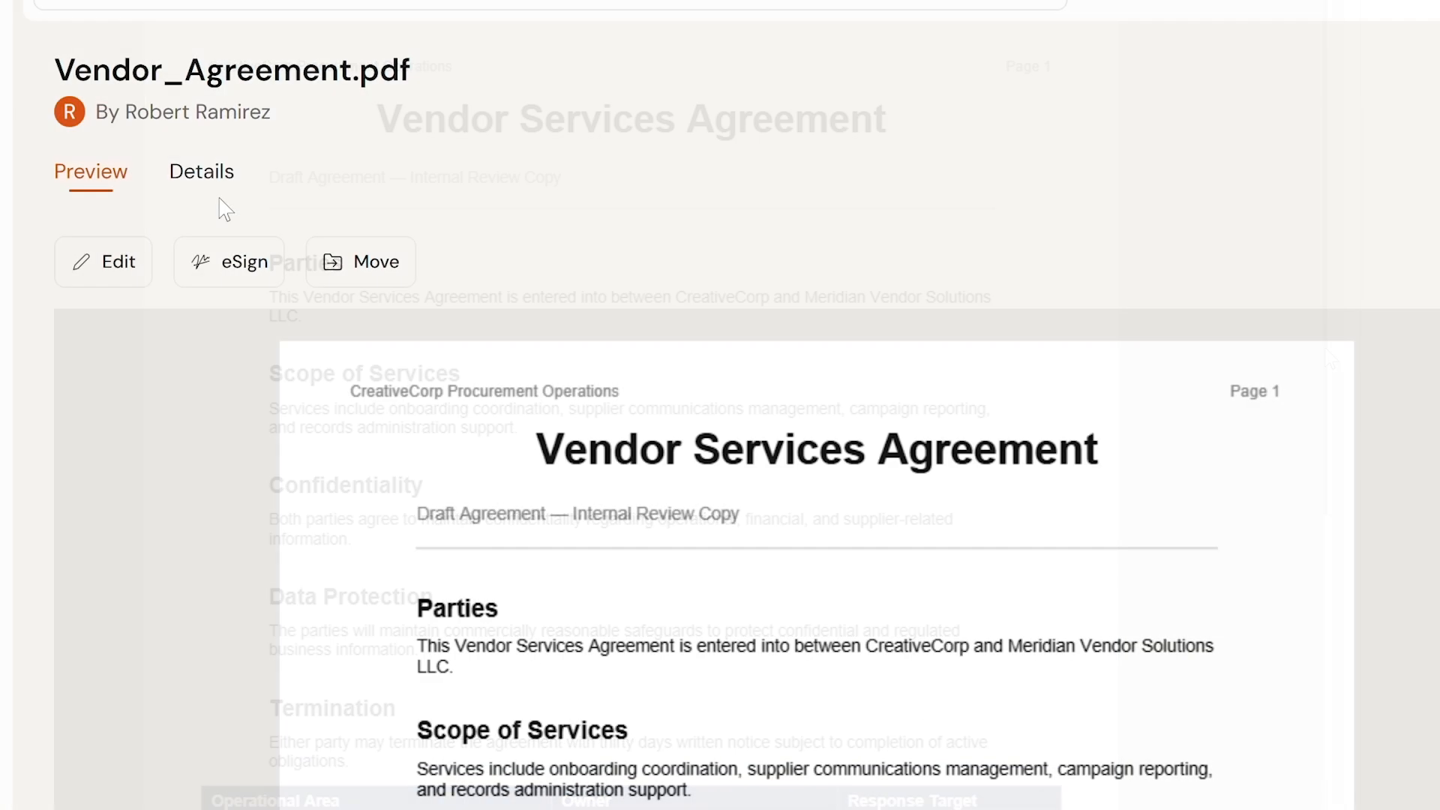
pyautogui.click(218, 184)
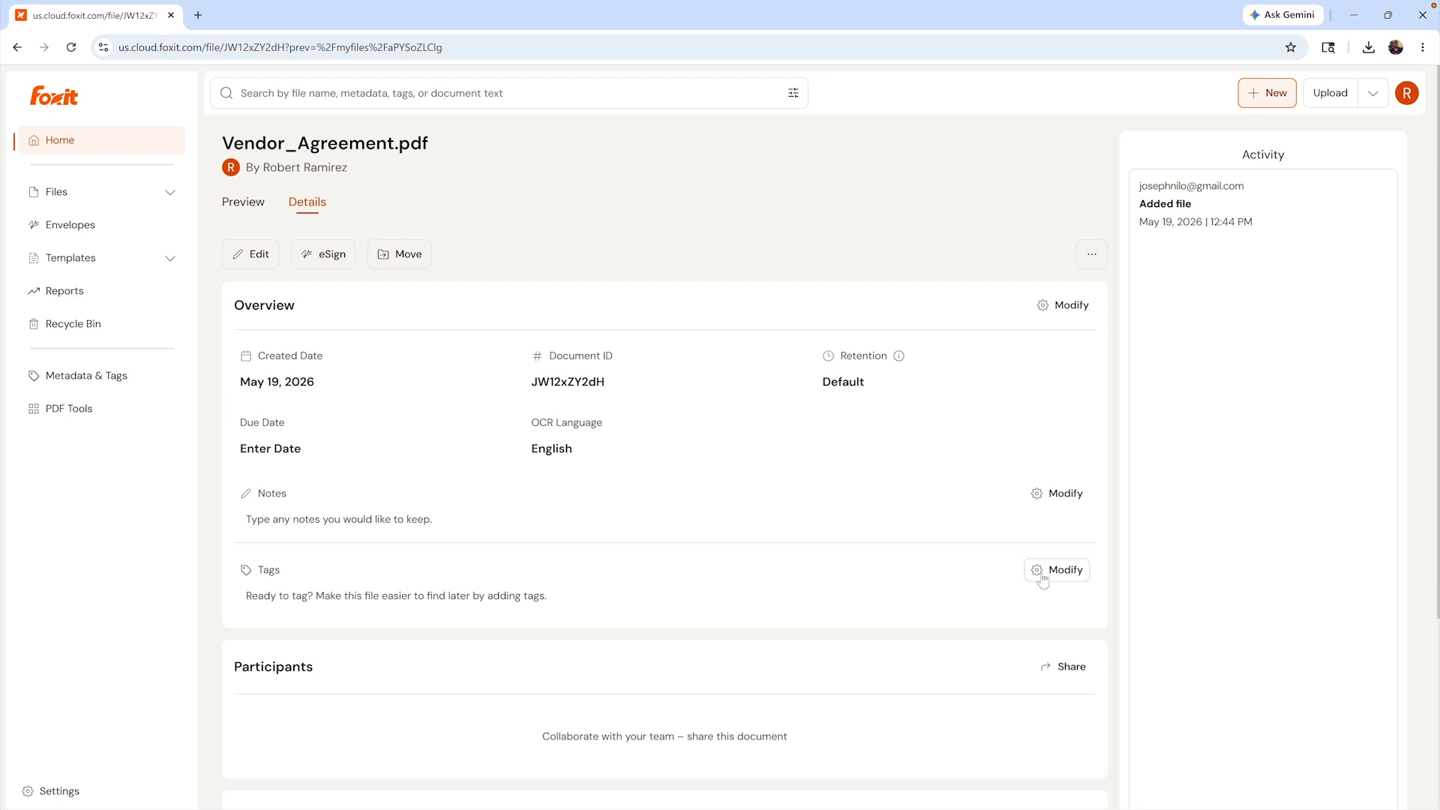
pyautogui.click(1042, 577)
pyautogui.write('ve')
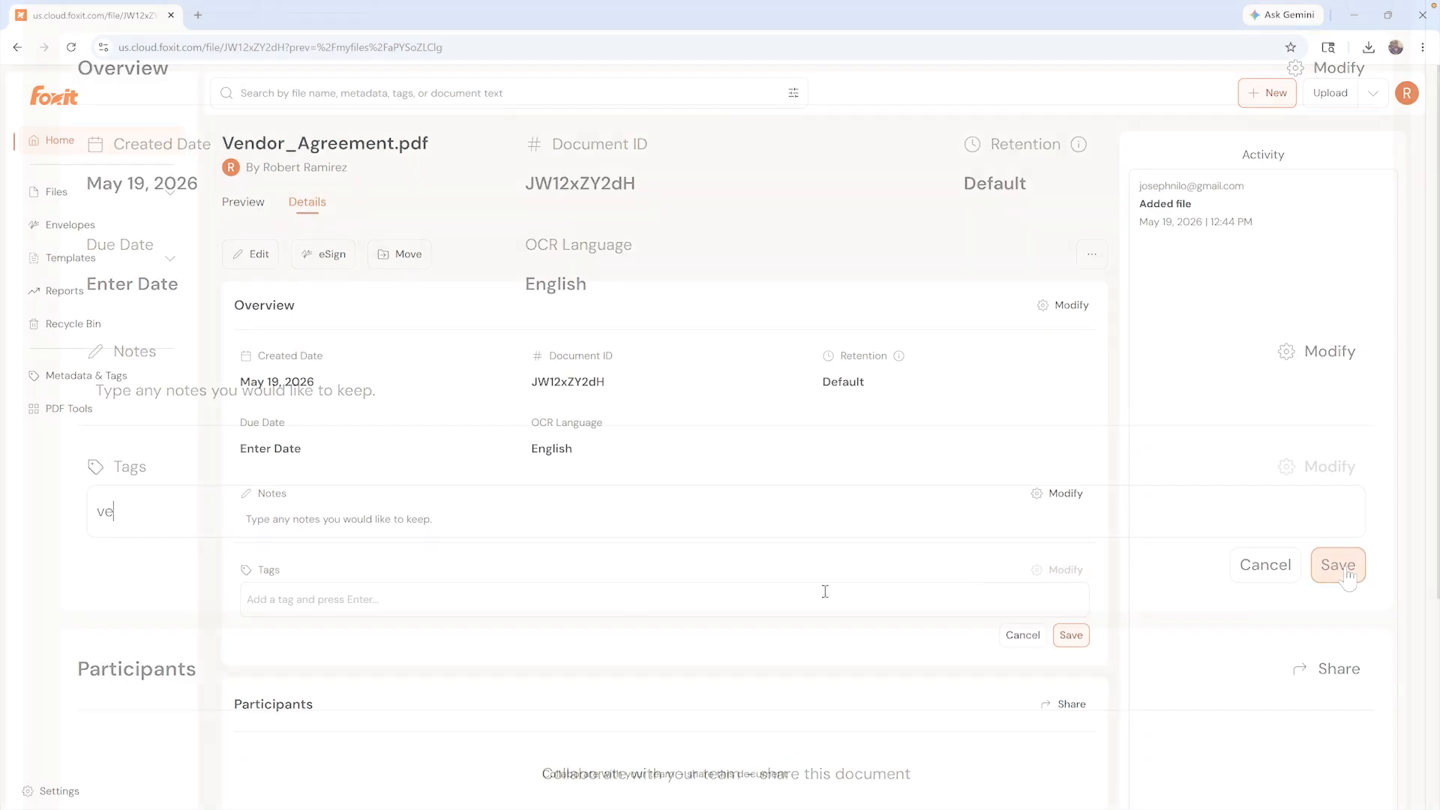
pyautogui.write('ndor, agreement, contract, 2026')
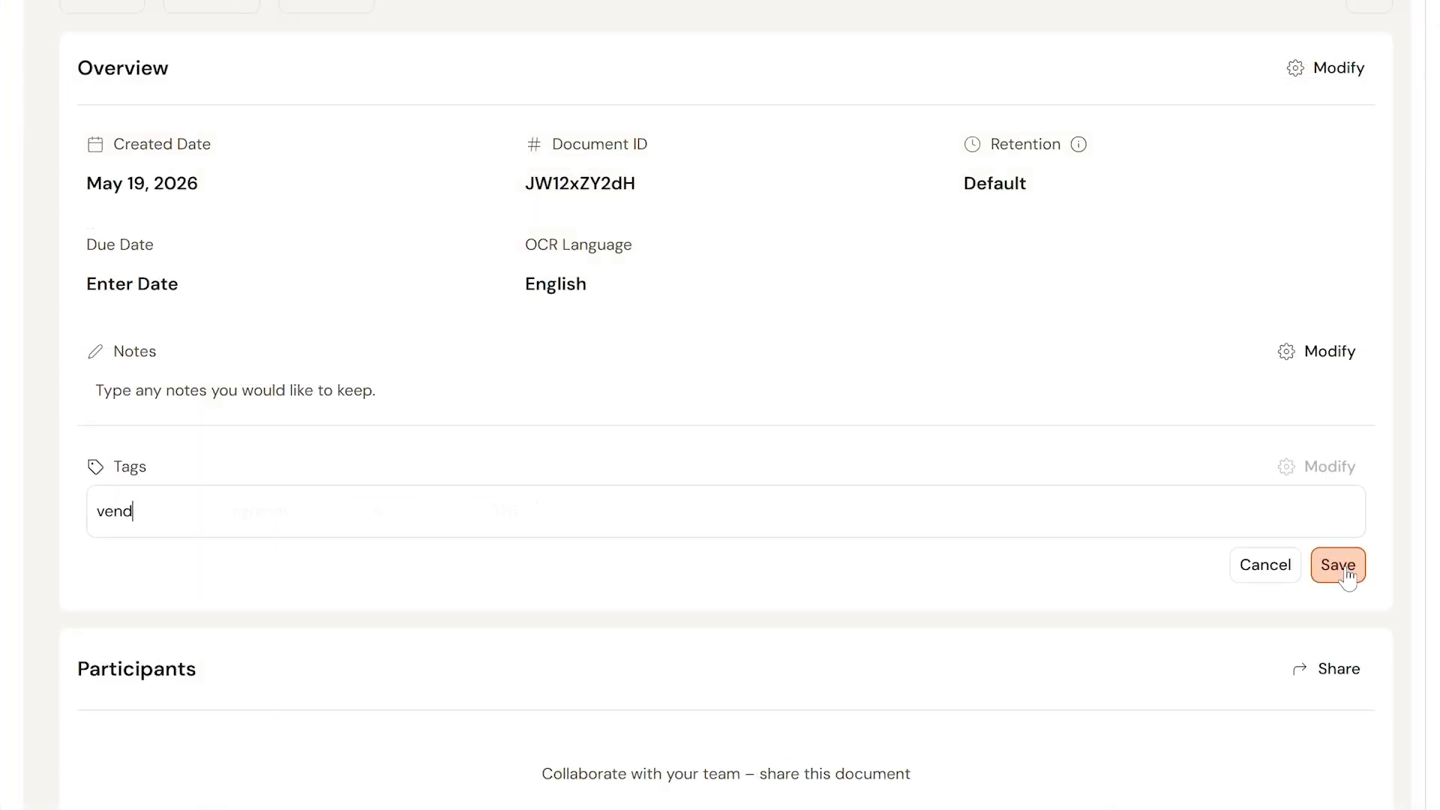
pyautogui.click(1338, 565)
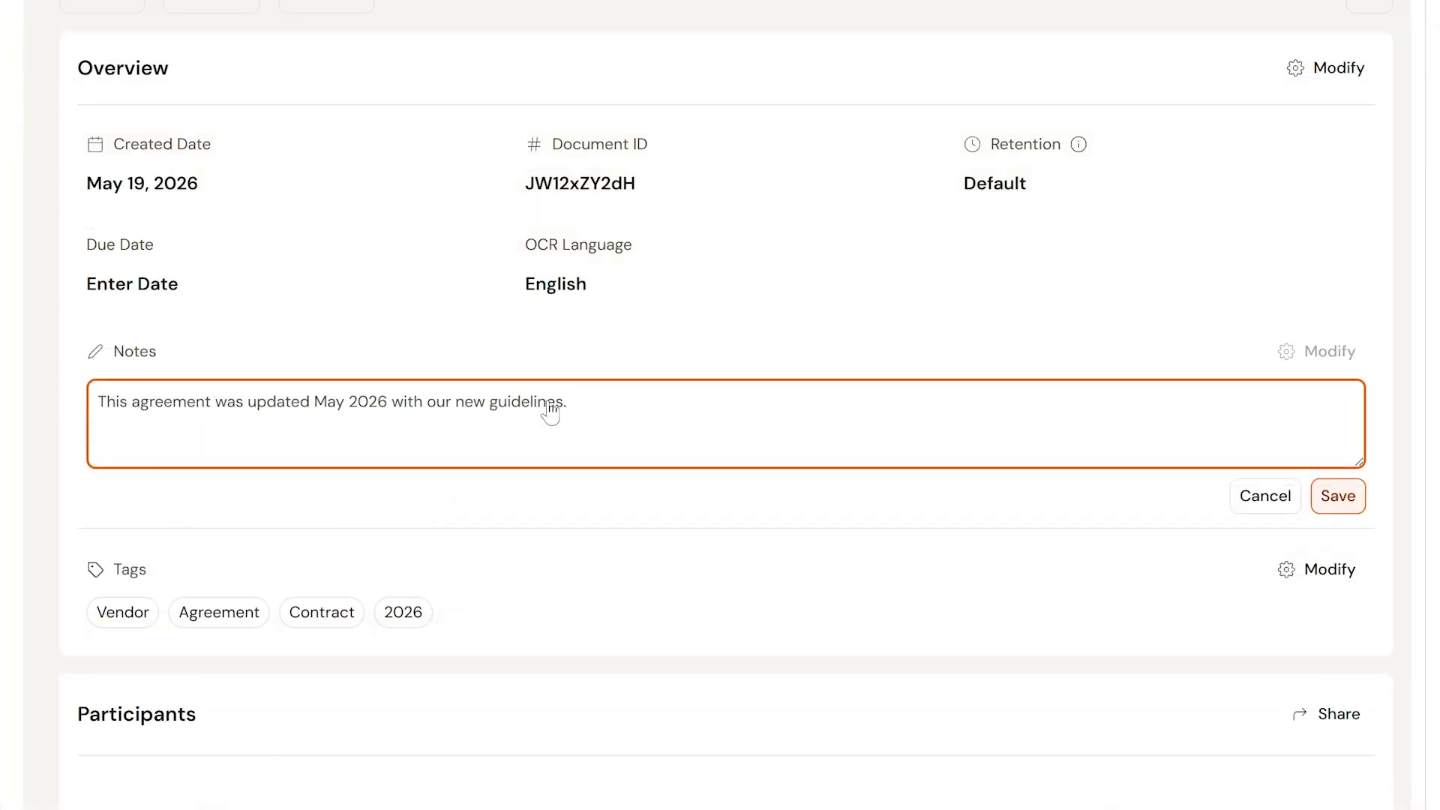
pyautogui.click(1345, 501)
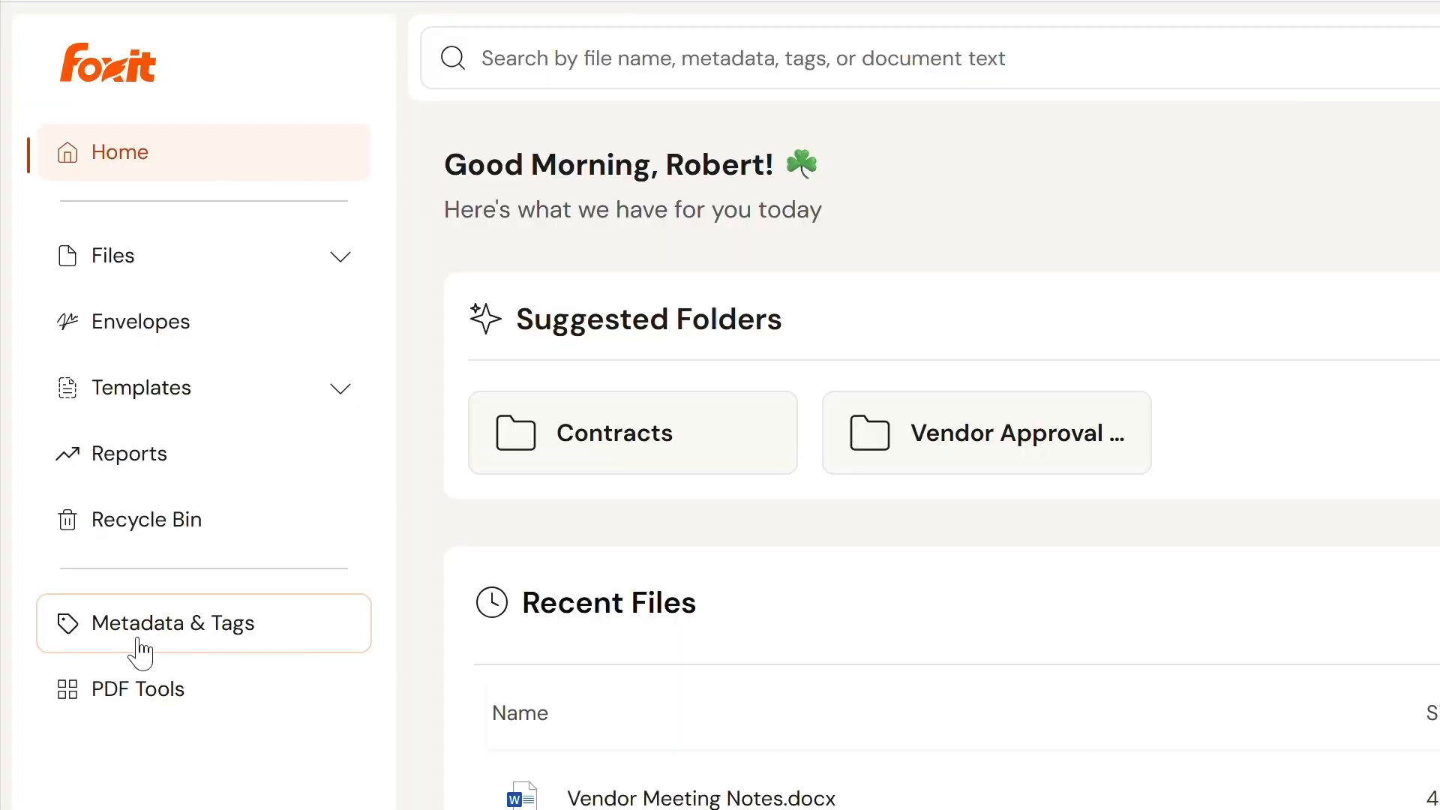
pyautogui.click(193, 646)
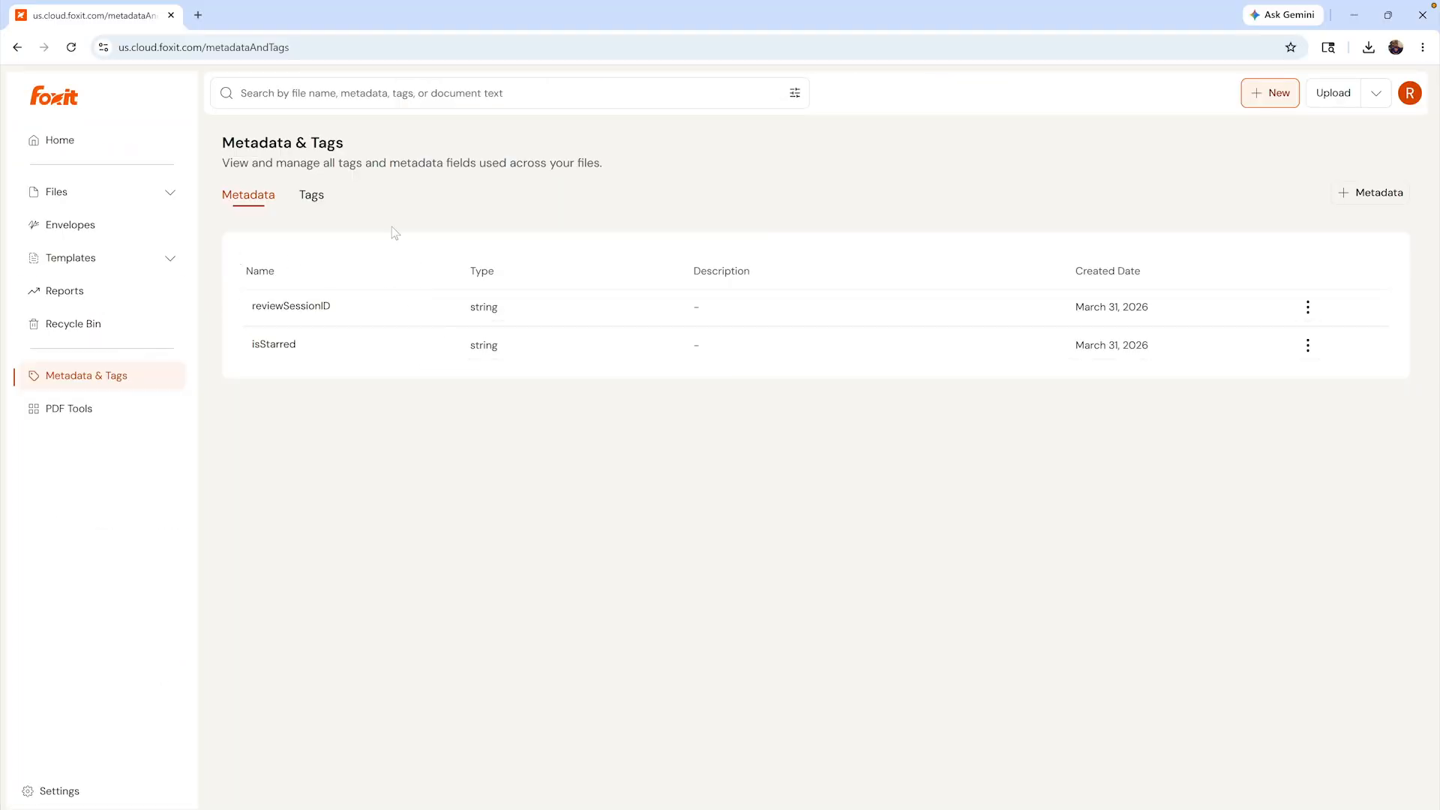
# - Show the Tags list with 2026, contract, agreement and vendor
pyautogui.click(312, 196)
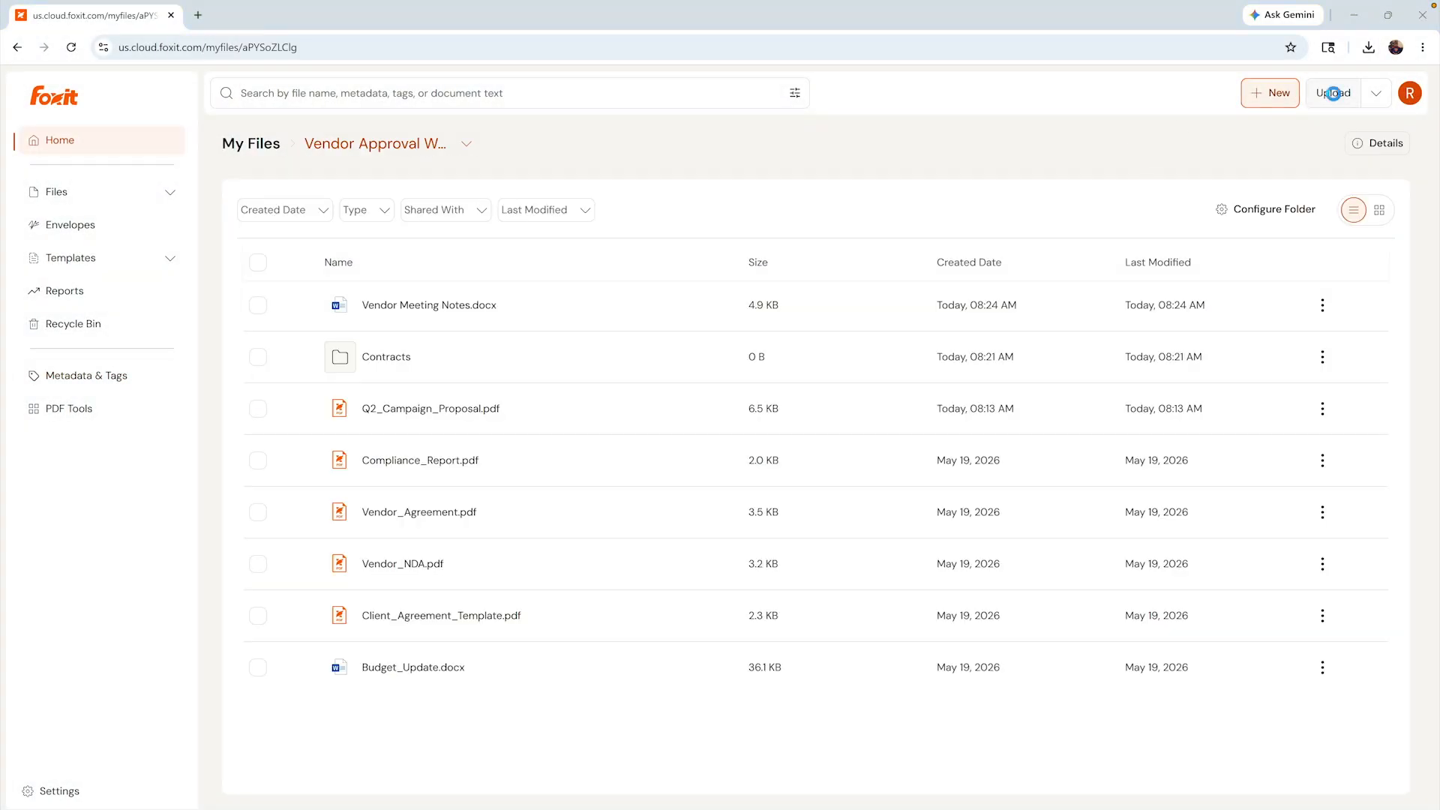
# - Upload Vendor Services Agreement Scan.png to the folder and preview it
pyautogui.click(1332, 93)
pyautogui.click(617, 465)
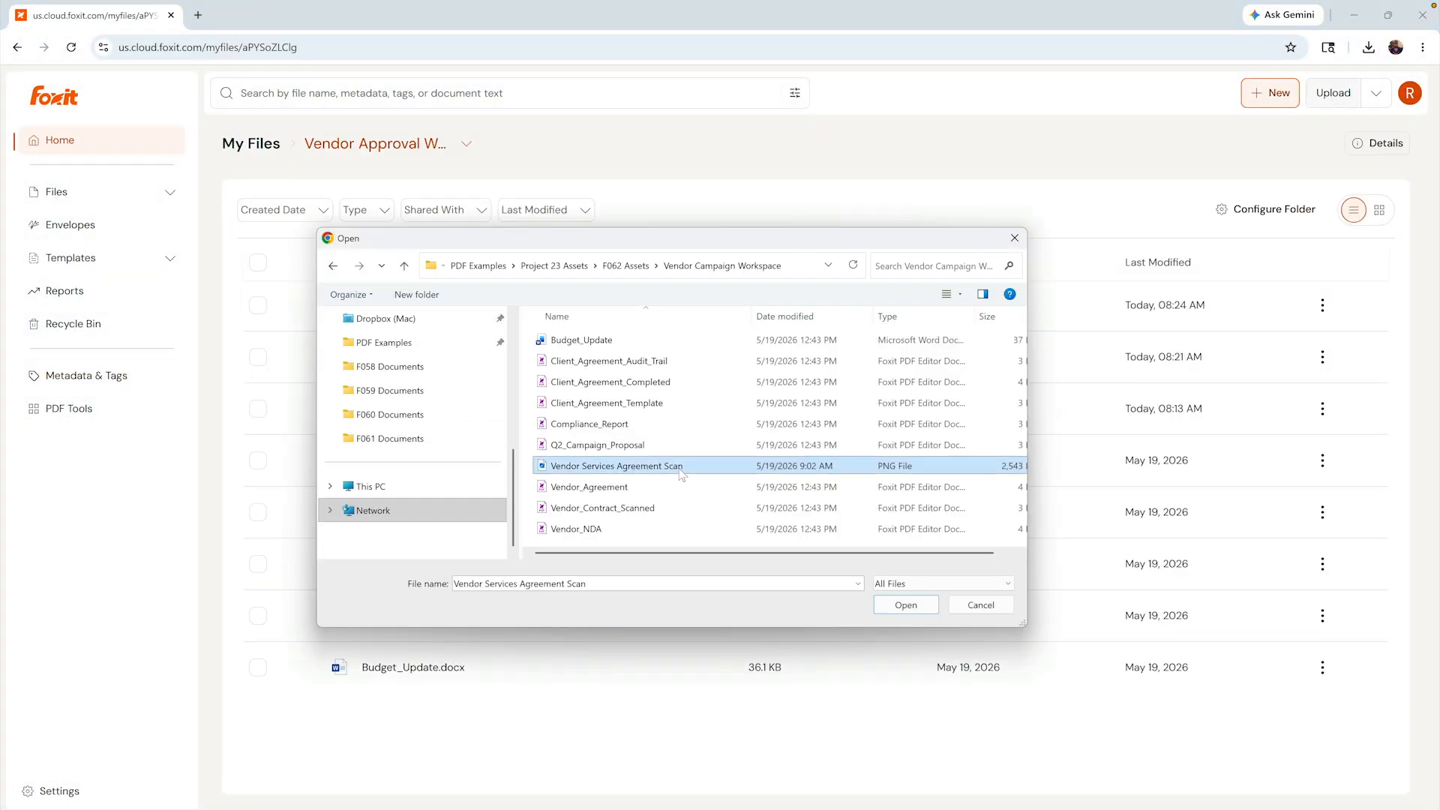
pyautogui.click(905, 606)
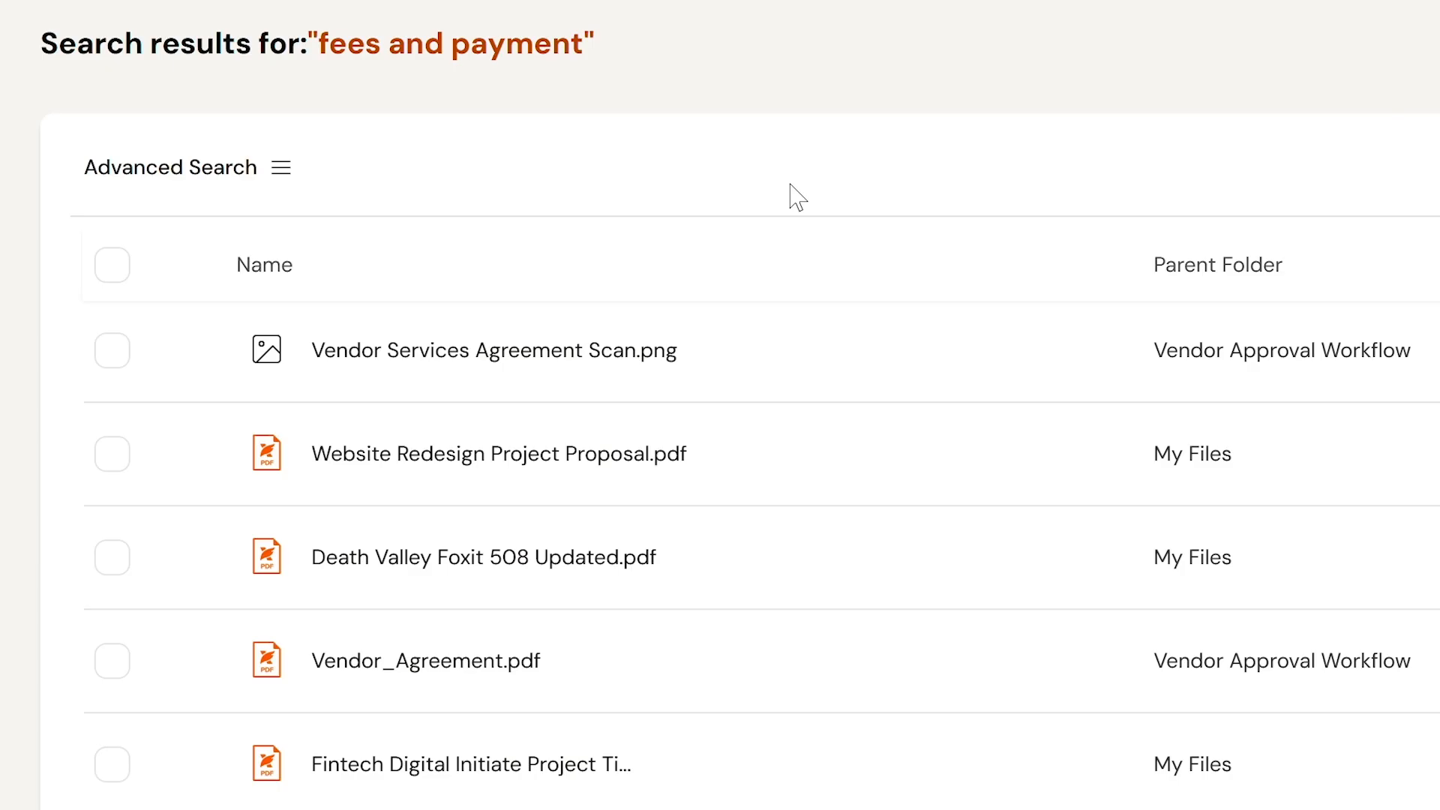
pyautogui.click(705, 361)
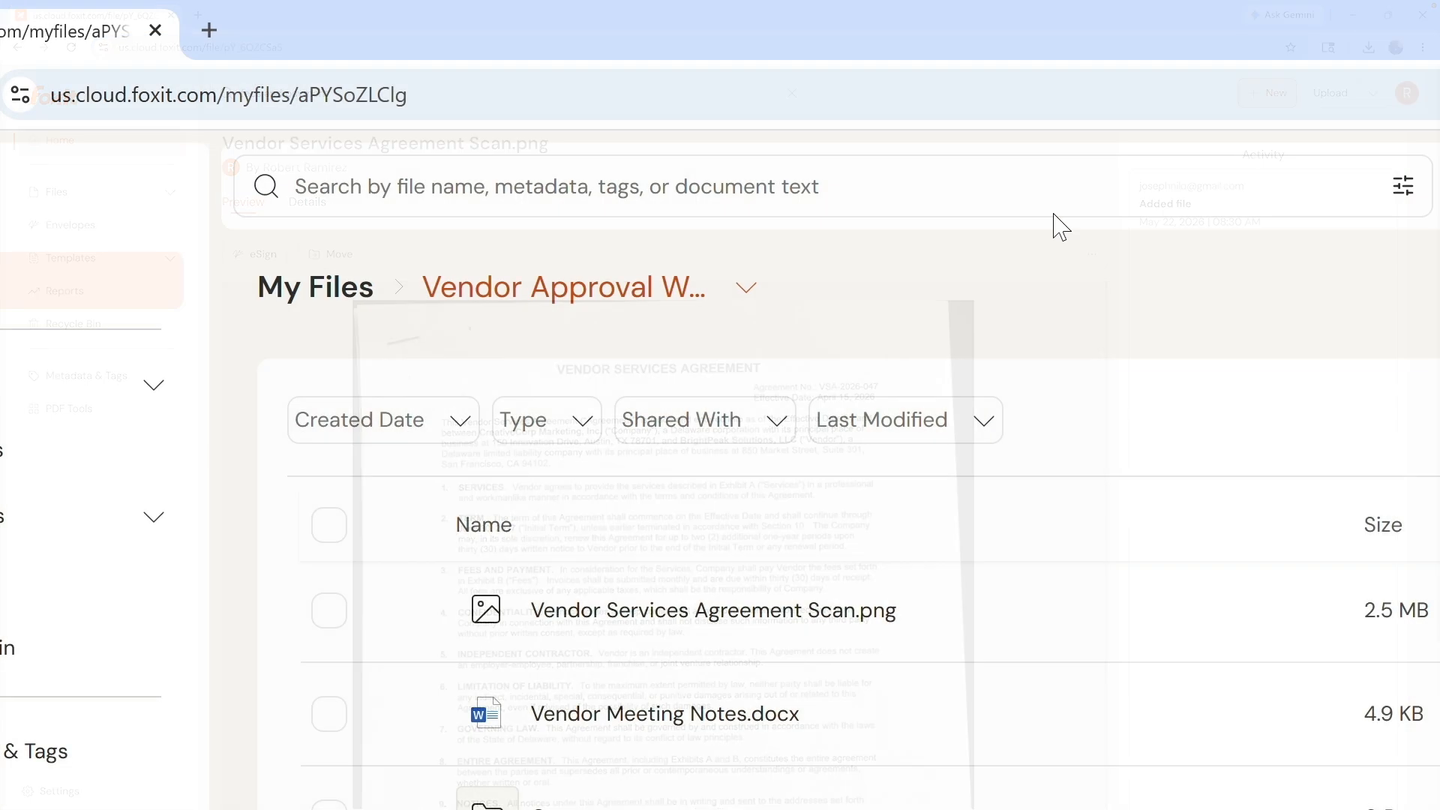
# - Search the files for 'fees and payment'
pyautogui.click(1033, 201)
pyautogui.write('fees and payme')
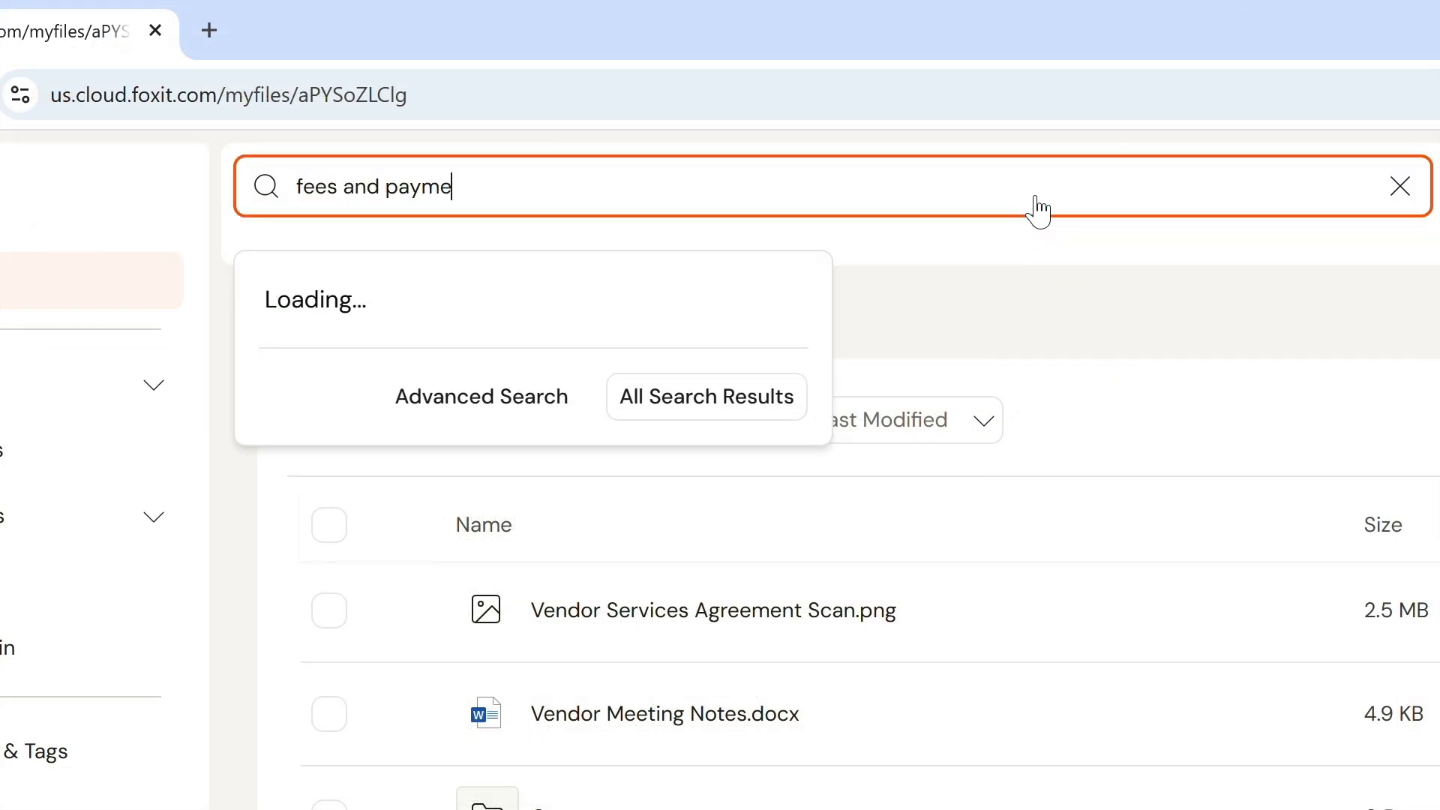
pyautogui.write('nt')
pyautogui.press('Return')
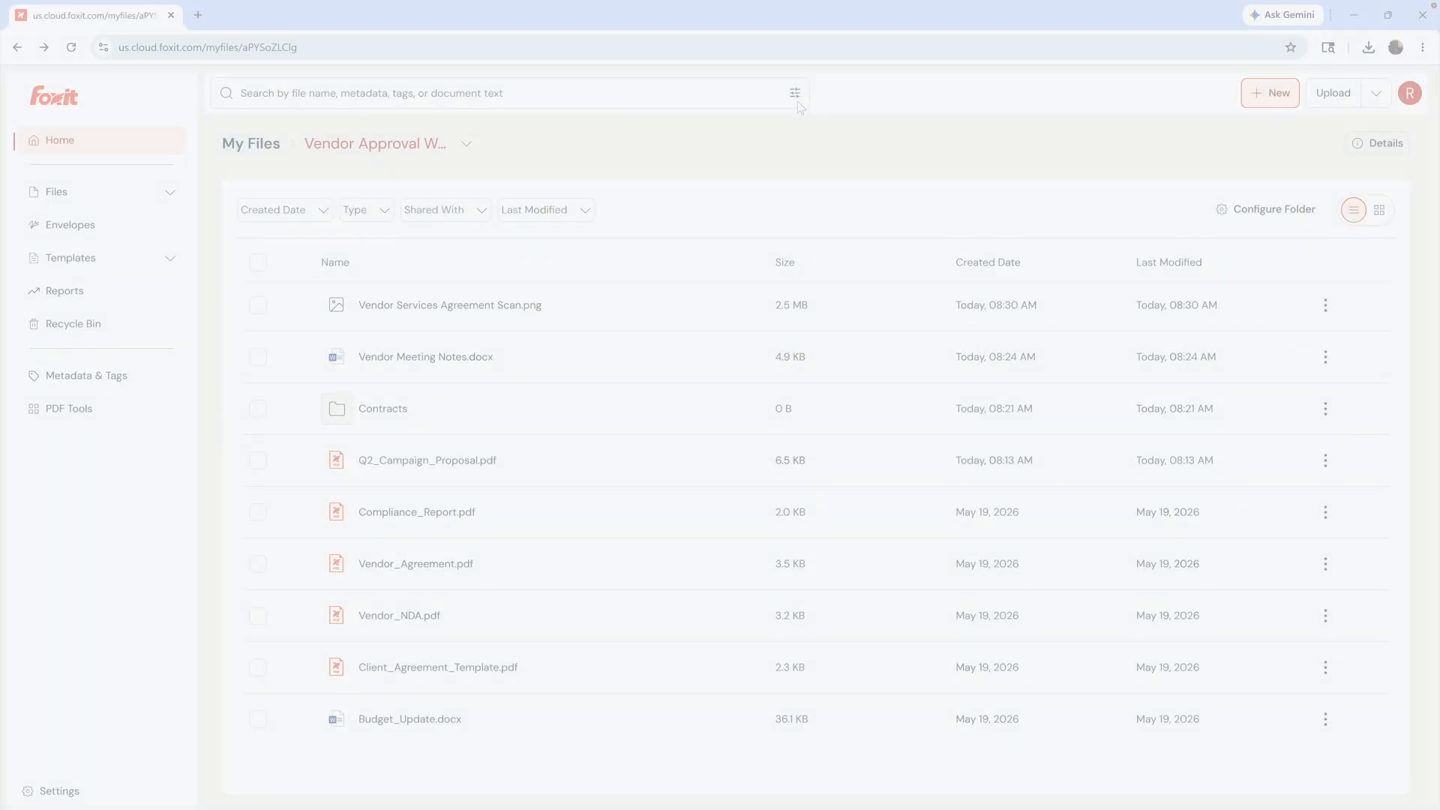
# - Run an advanced search for 'q2' filtered by the vendor tag and open Q2_Campaign_Proposal.pdf
pyautogui.click(795, 94)
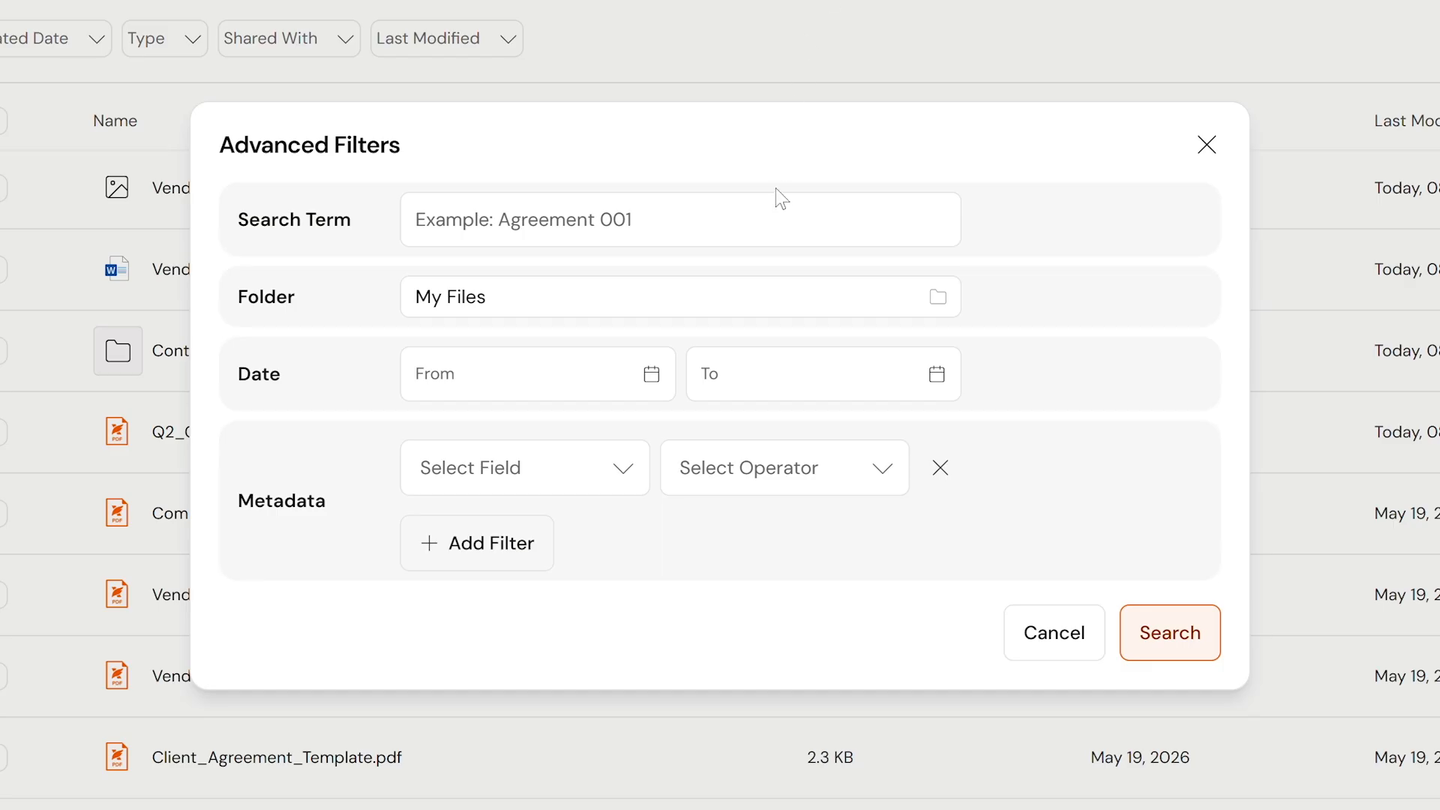
pyautogui.click(777, 234)
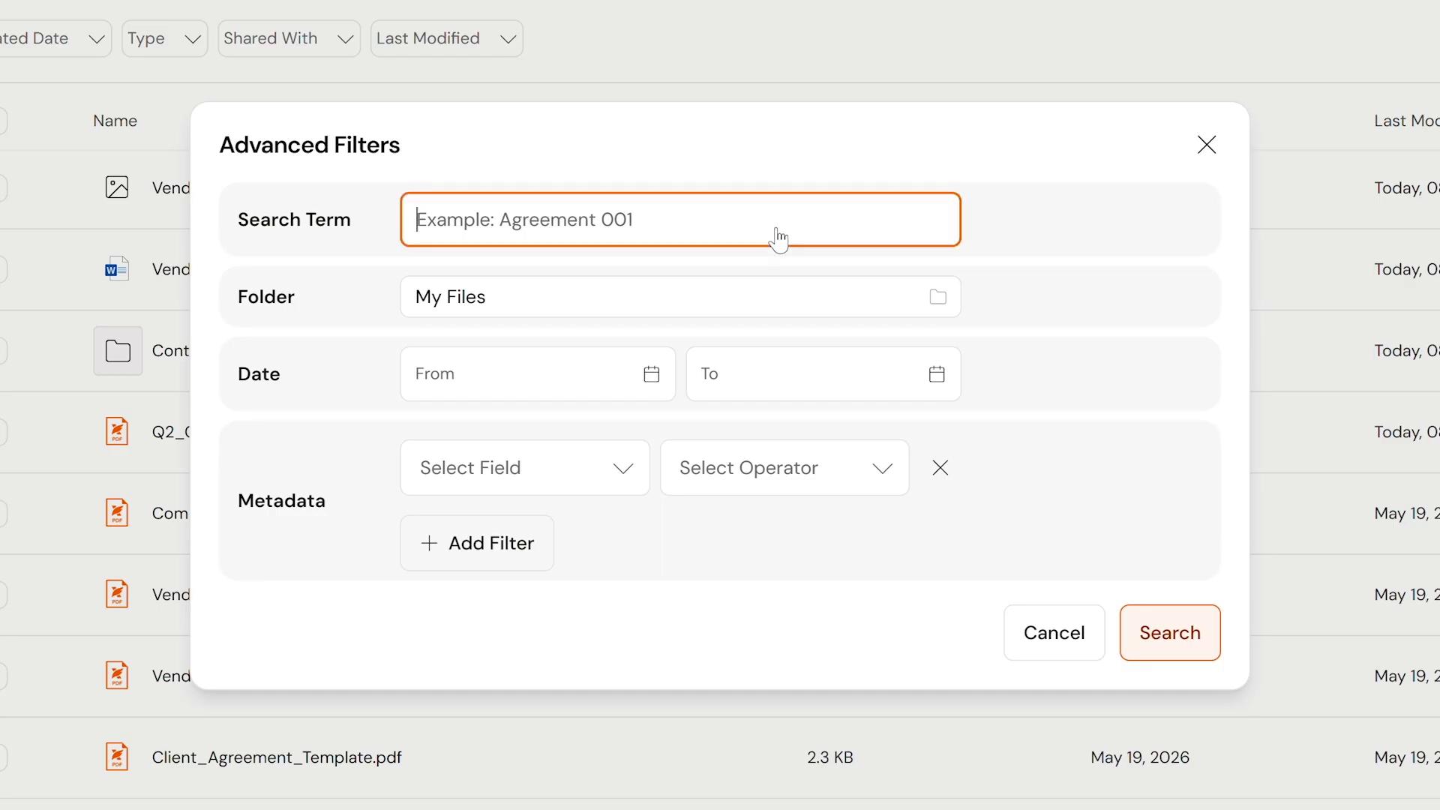
pyautogui.write('q2')
pyautogui.click(852, 475)
pyautogui.write('vendor')
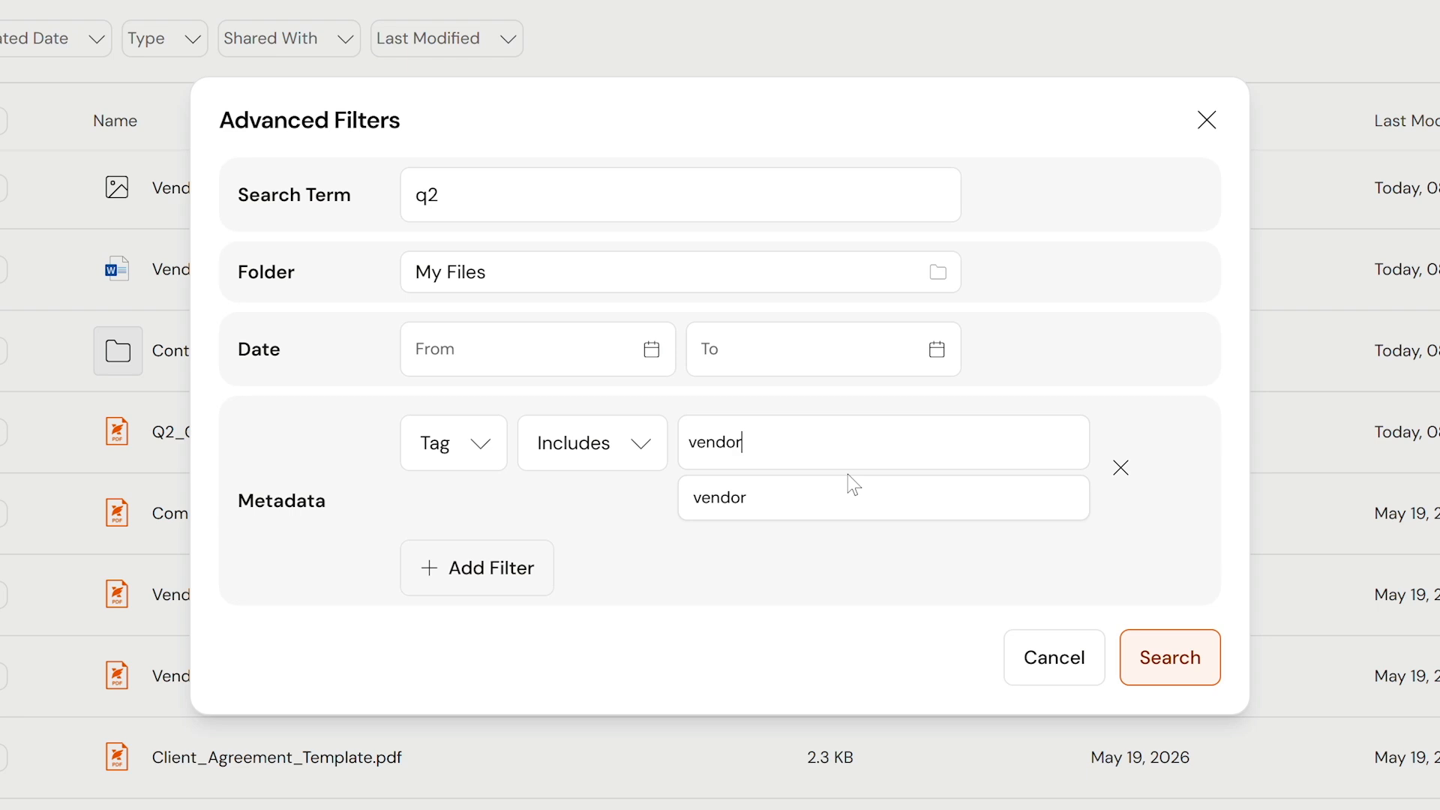
pyautogui.click(836, 525)
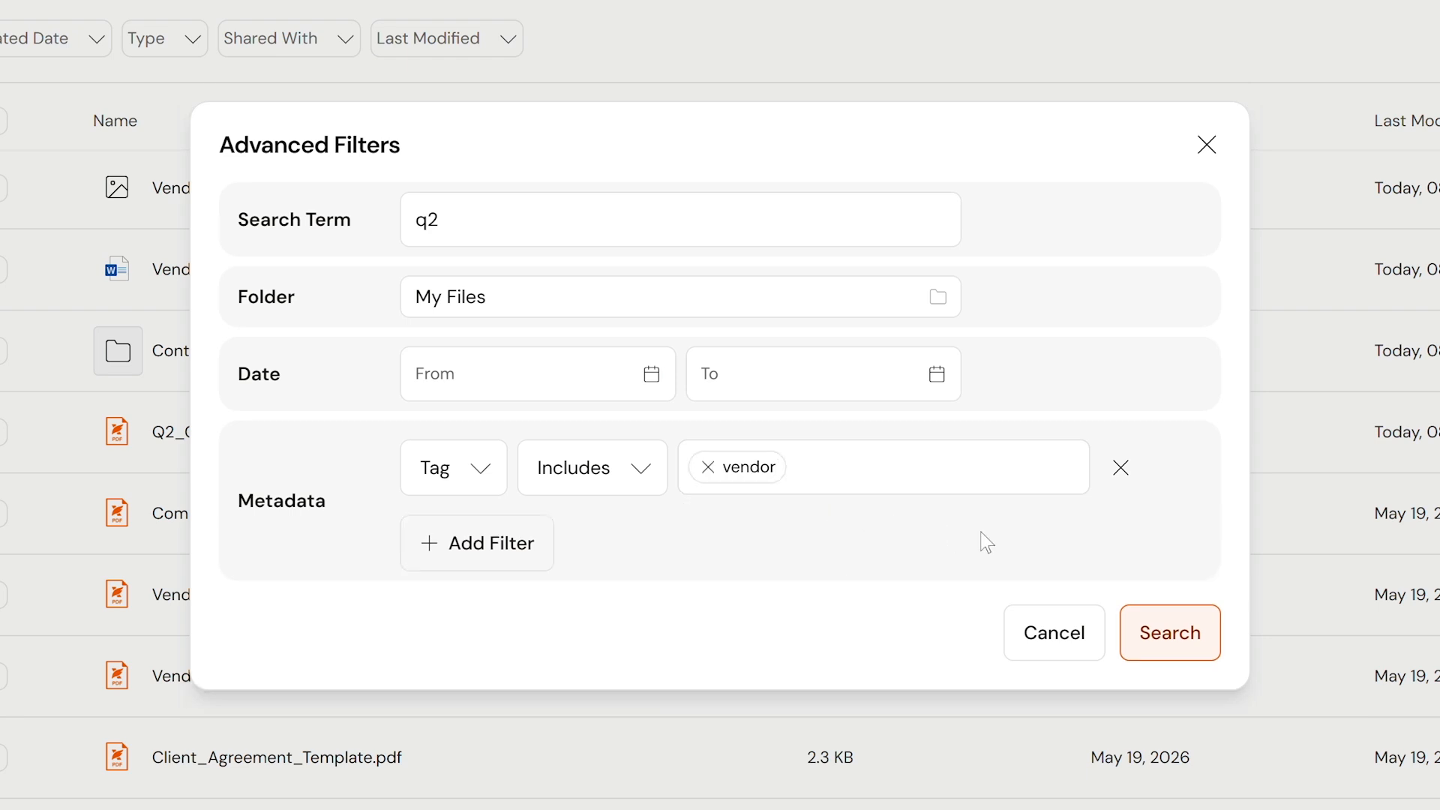
pyautogui.click(1154, 645)
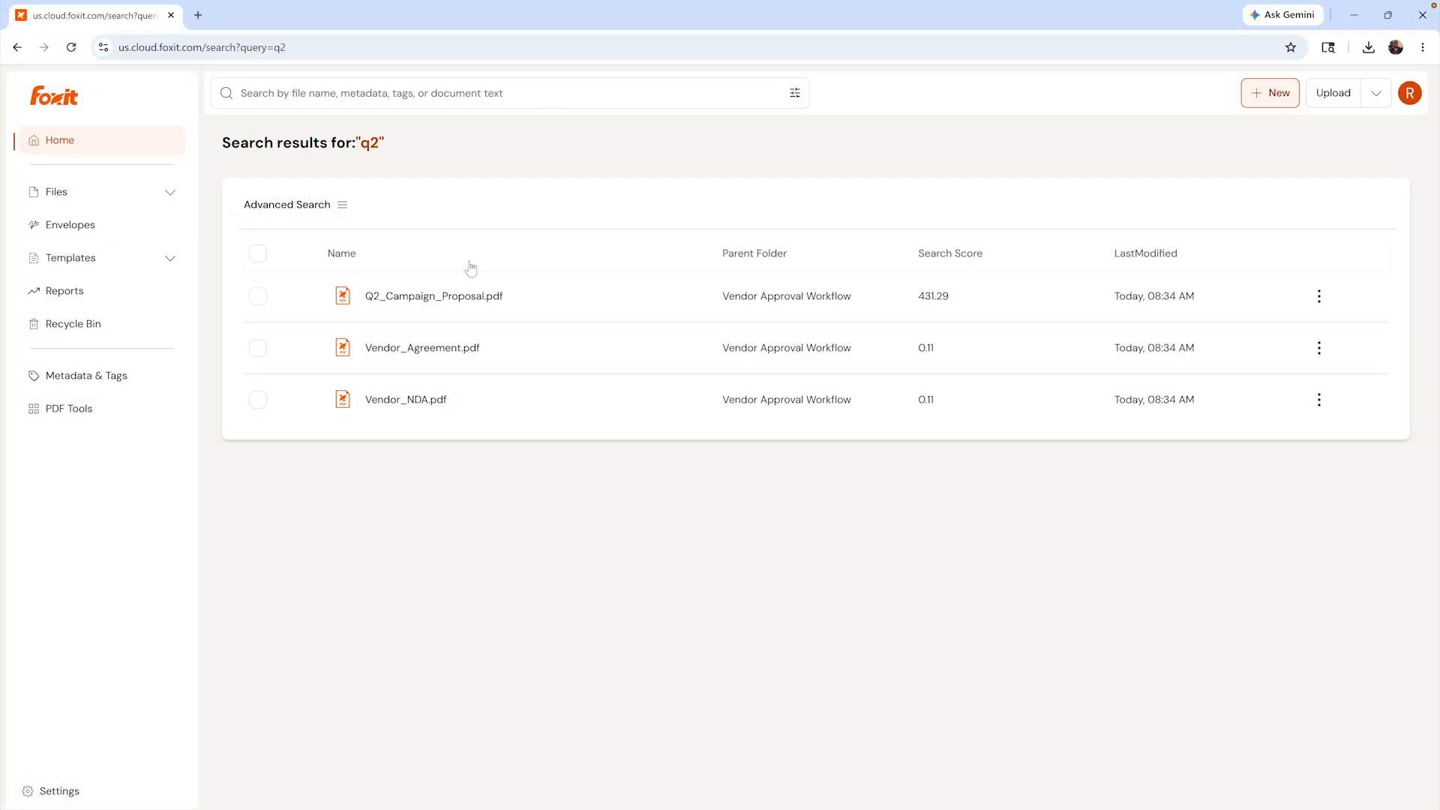
pyautogui.click(463, 297)
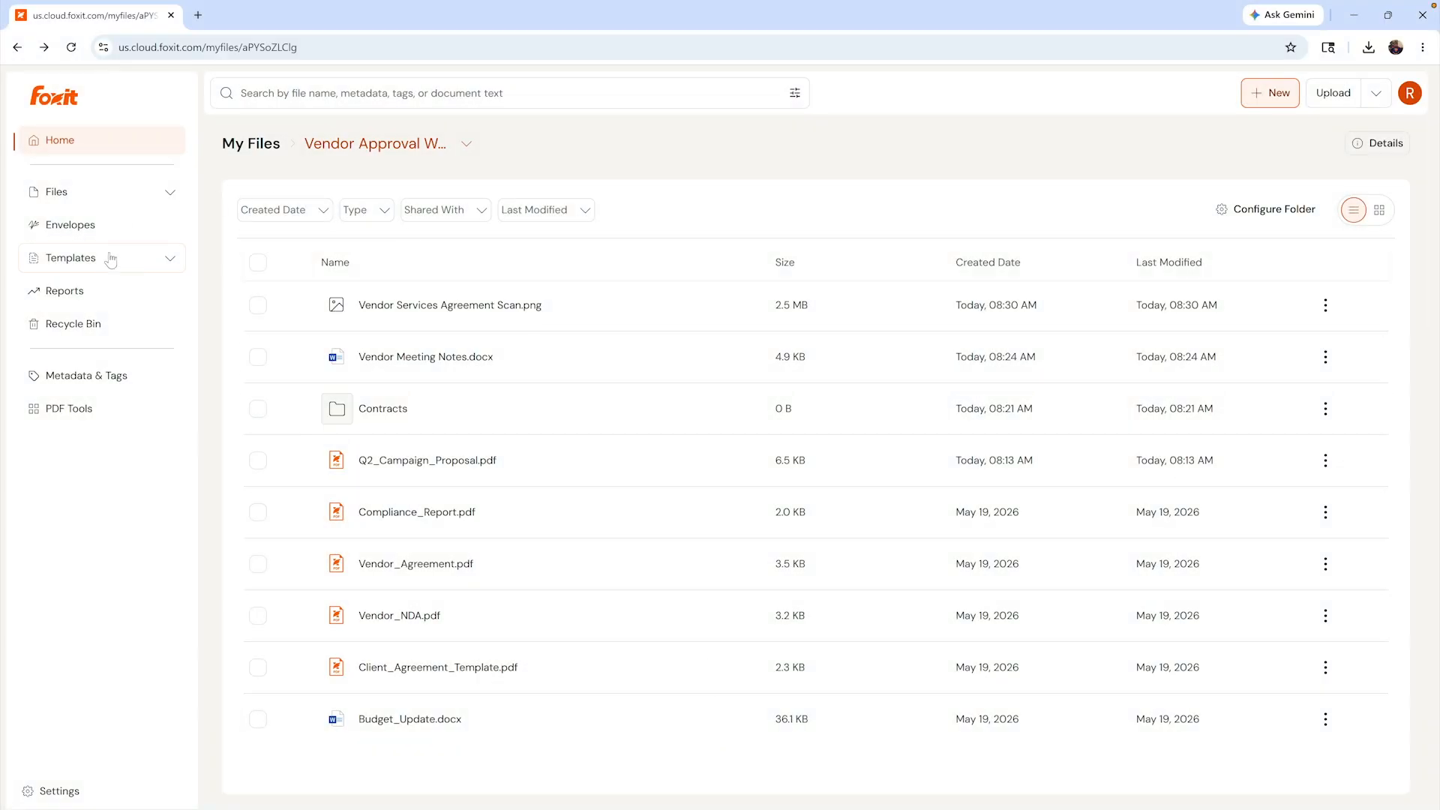
# - Set up a new template named 'Approved NDA Template' using Vendor_NDA.pdf from the repository
pyautogui.click(109, 264)
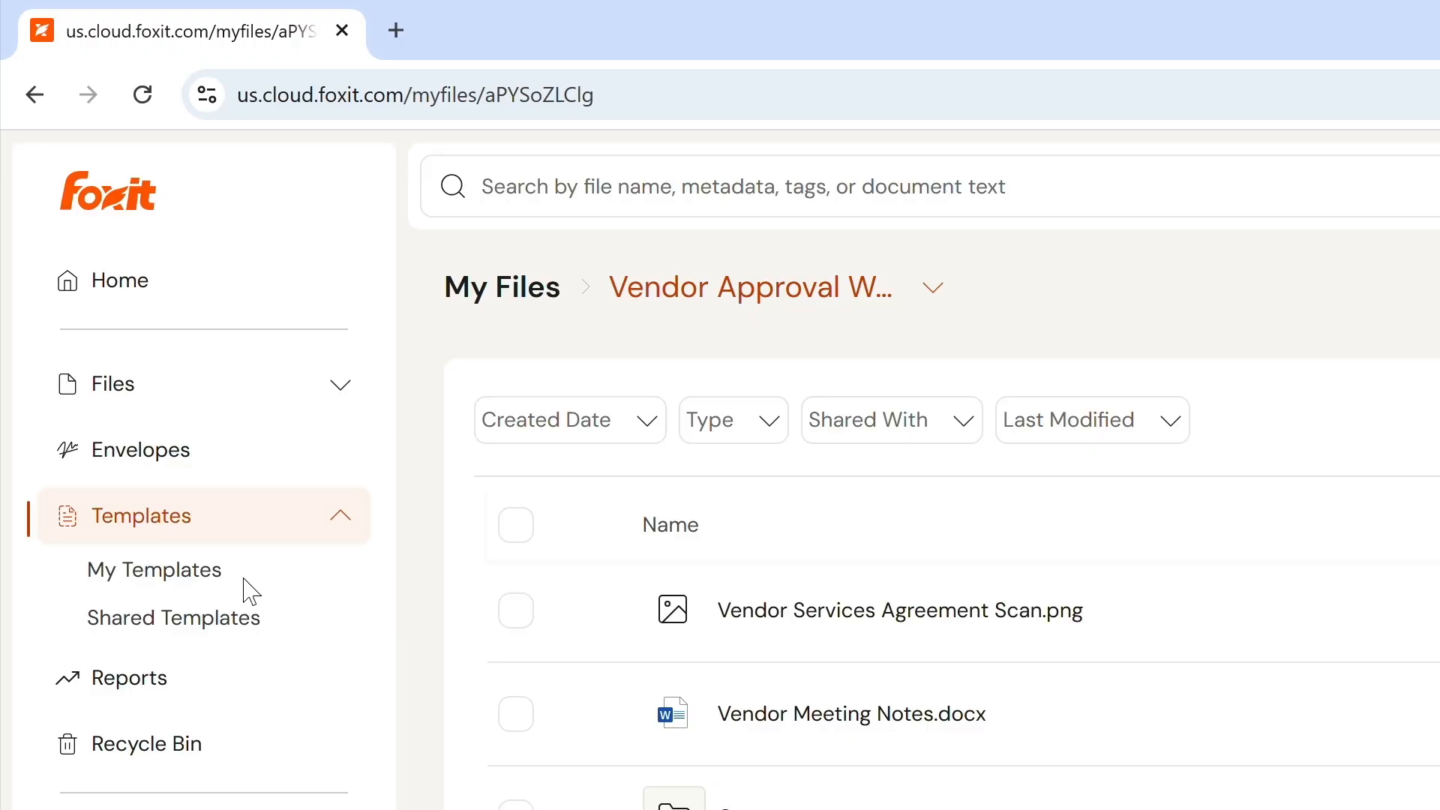
pyautogui.click(225, 571)
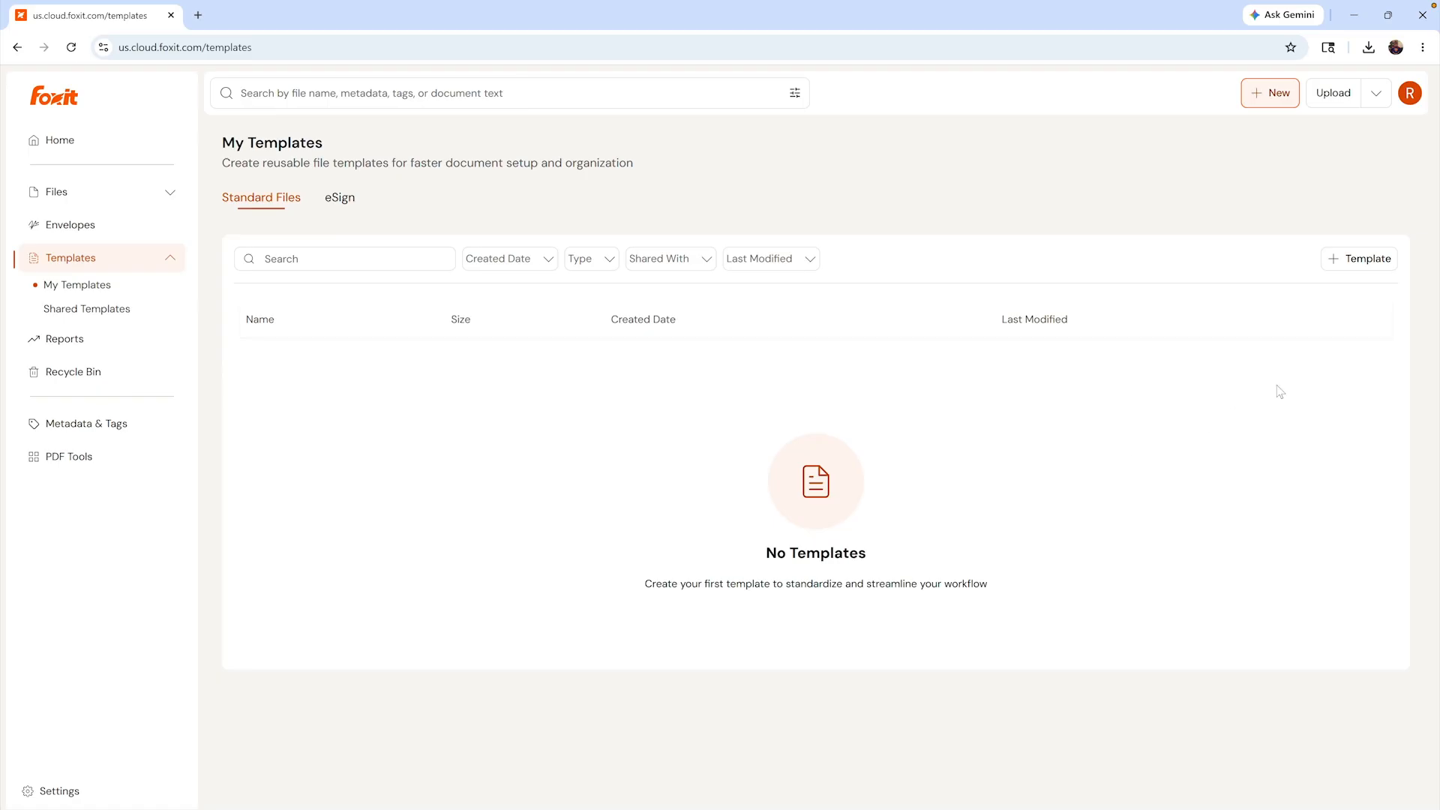
pyautogui.click(1371, 262)
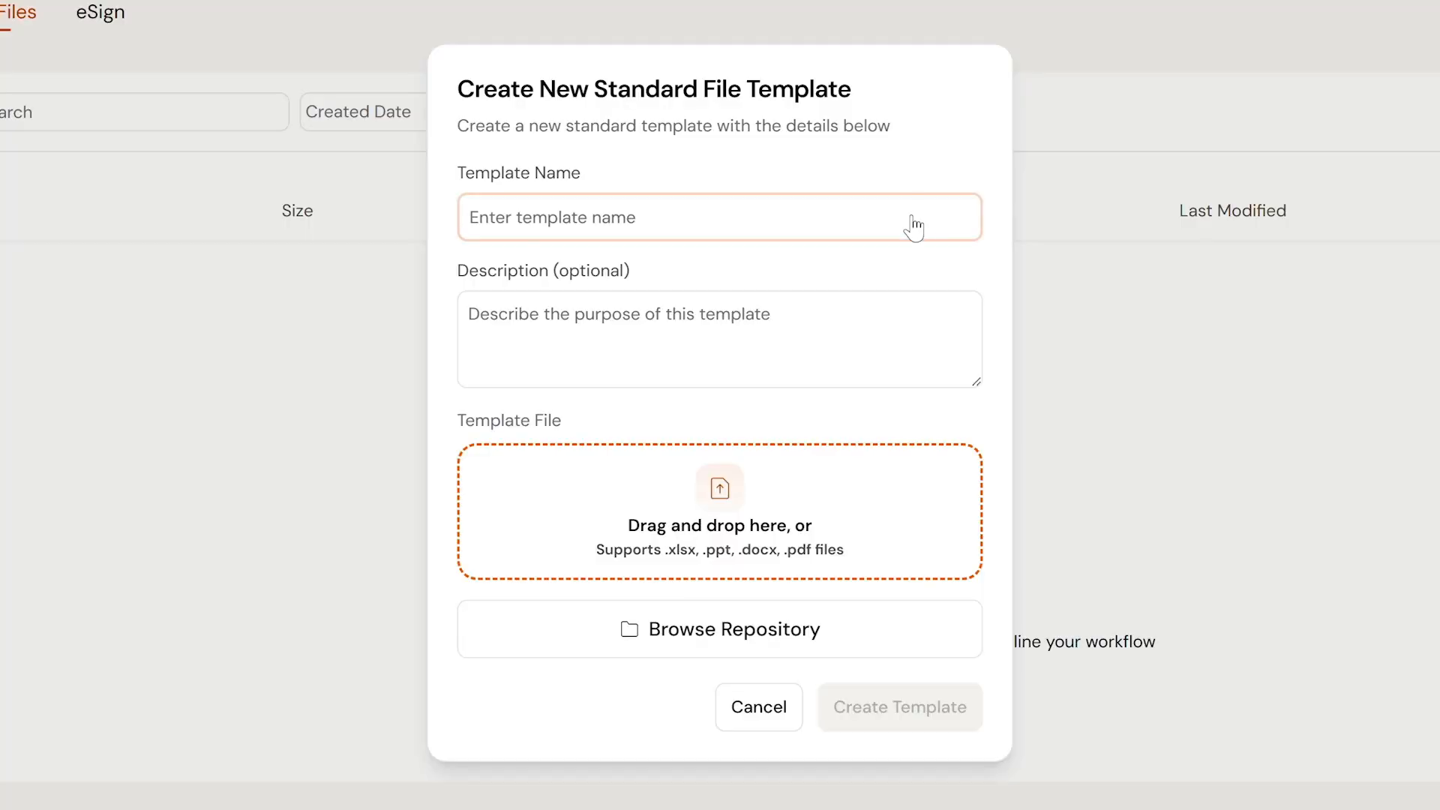
pyautogui.click(837, 327)
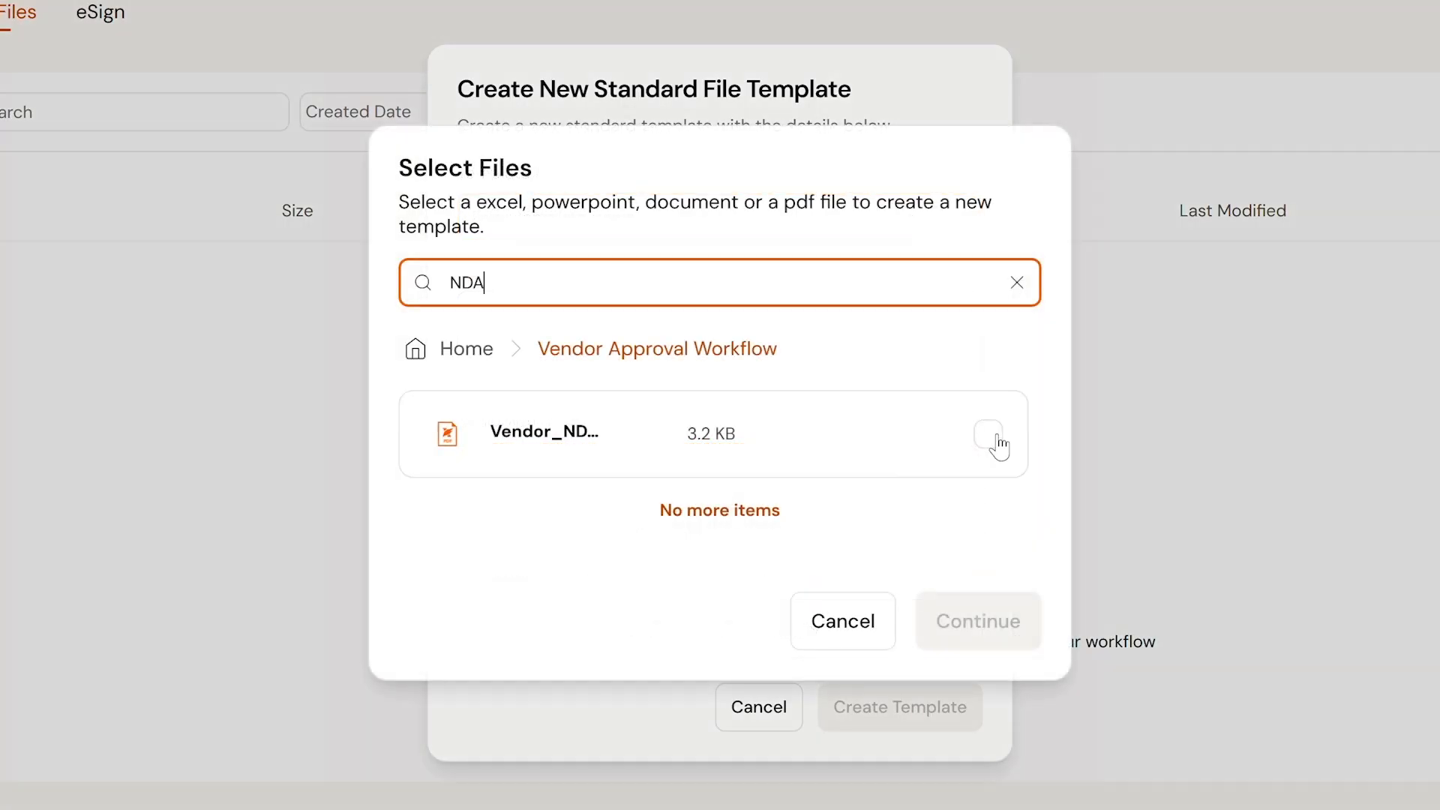
pyautogui.click(989, 434)
pyautogui.click(1009, 620)
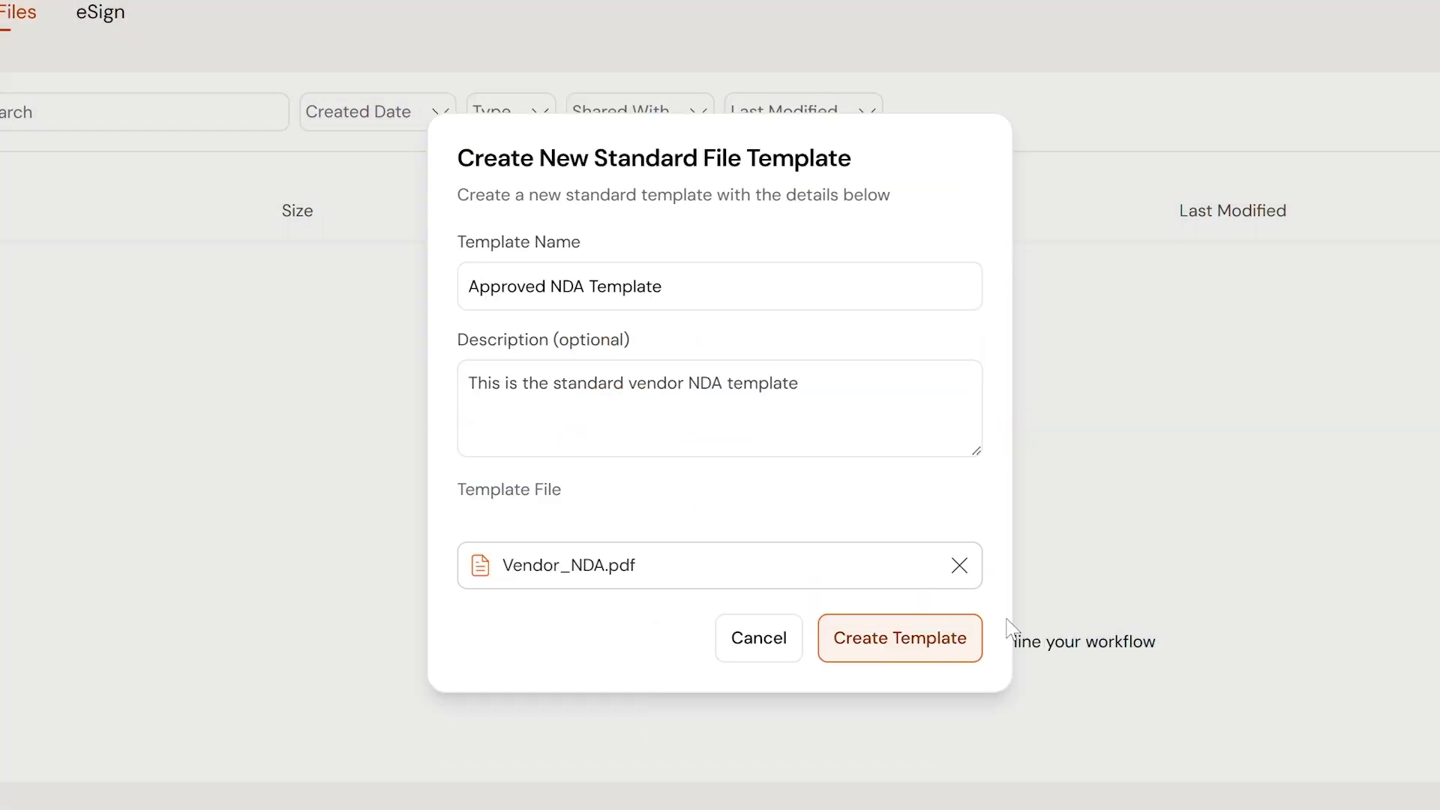
# - Create the Approved NDA Template and generate a new file from it
pyautogui.click(953, 639)
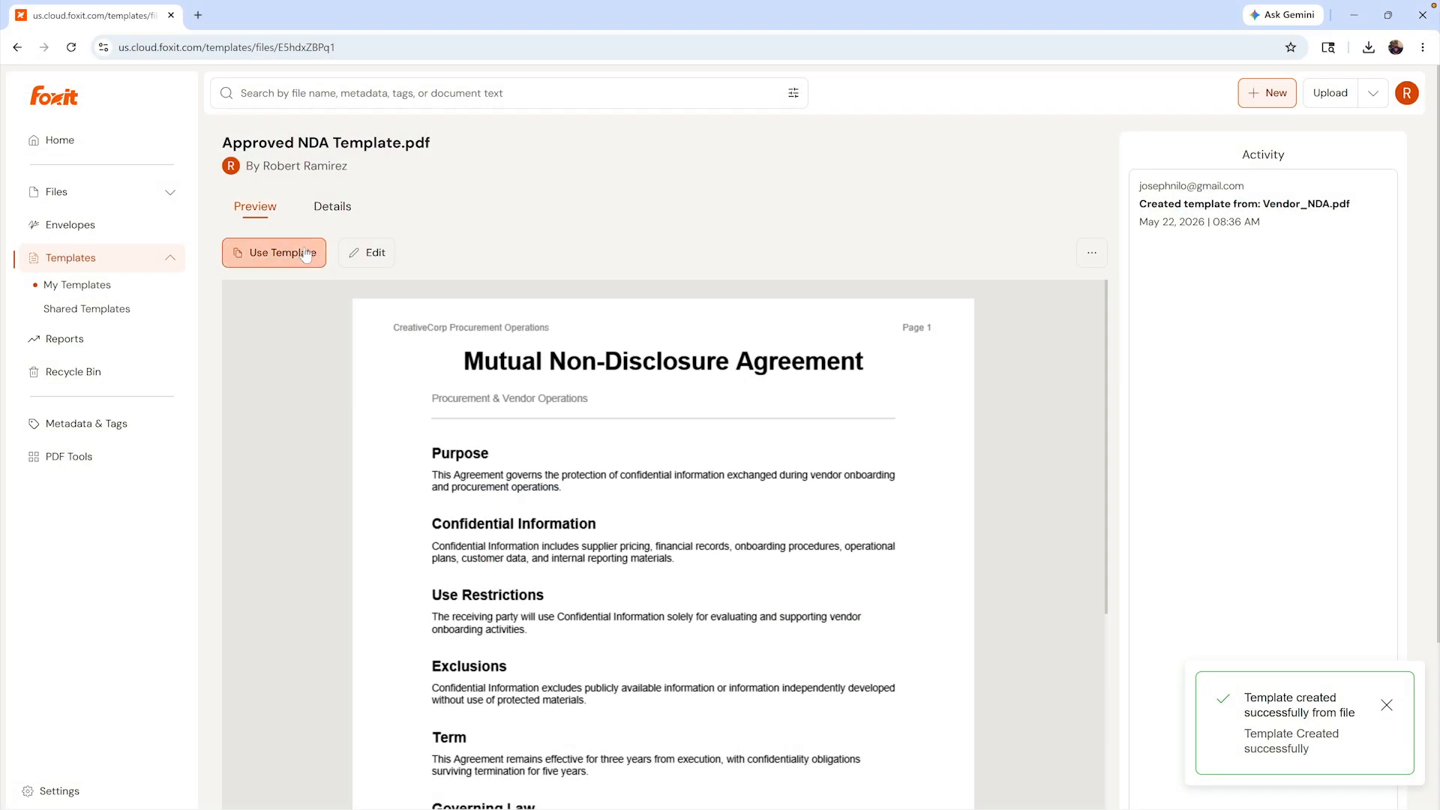
pyautogui.click(307, 252)
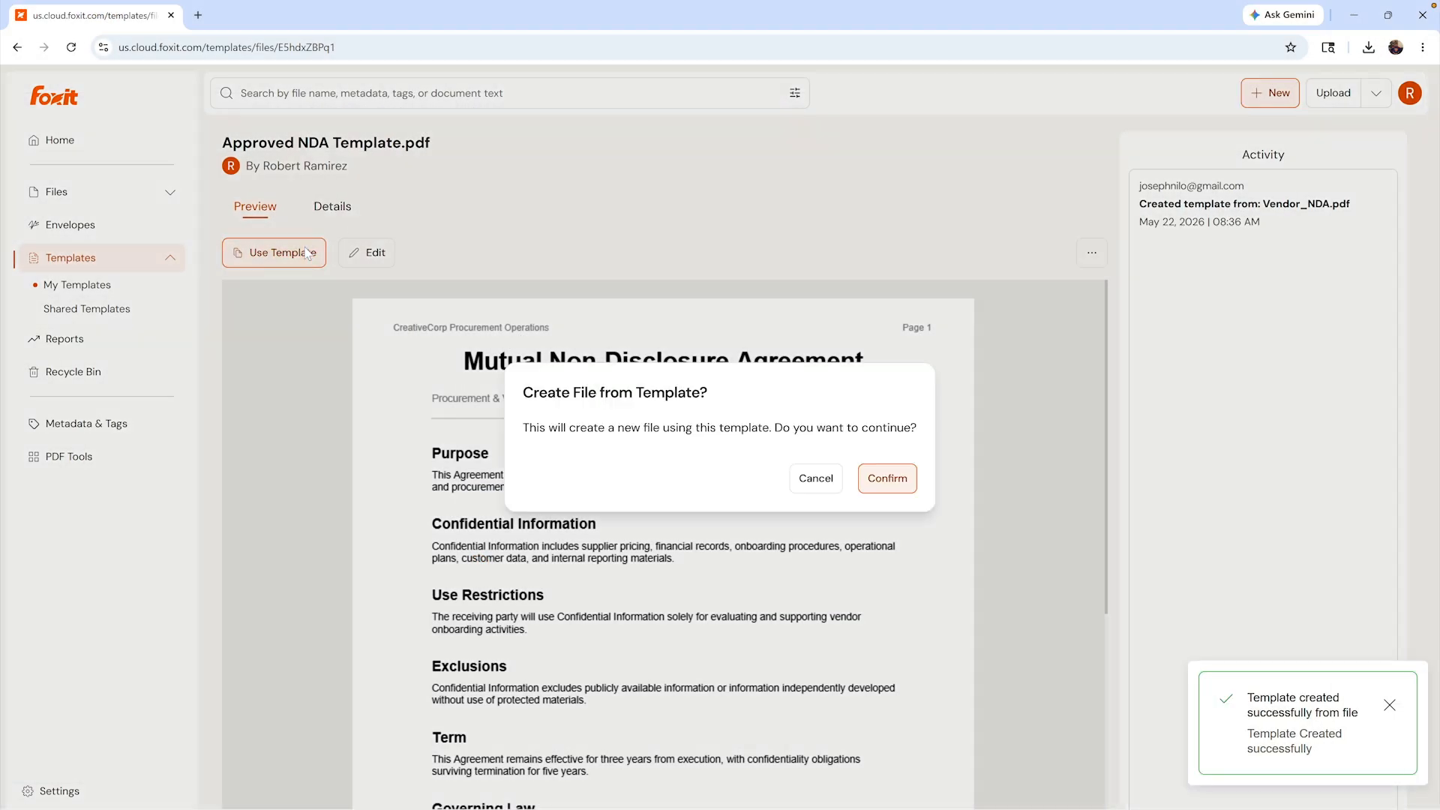
pyautogui.click(870, 483)
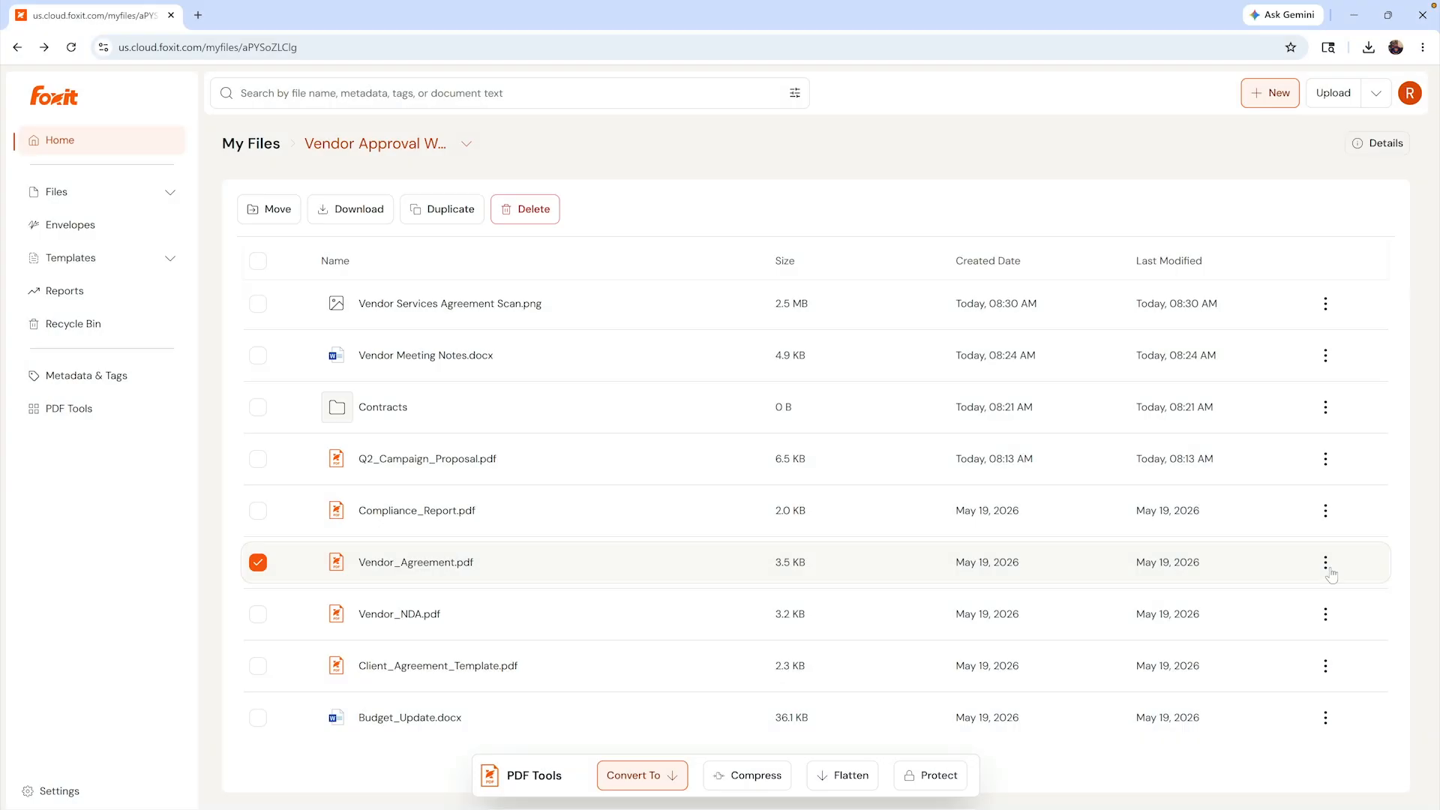
# - Share Vendor_Agreement.pdf with the legal contact's e-mail address in the Editor role
pyautogui.click(1324, 561)
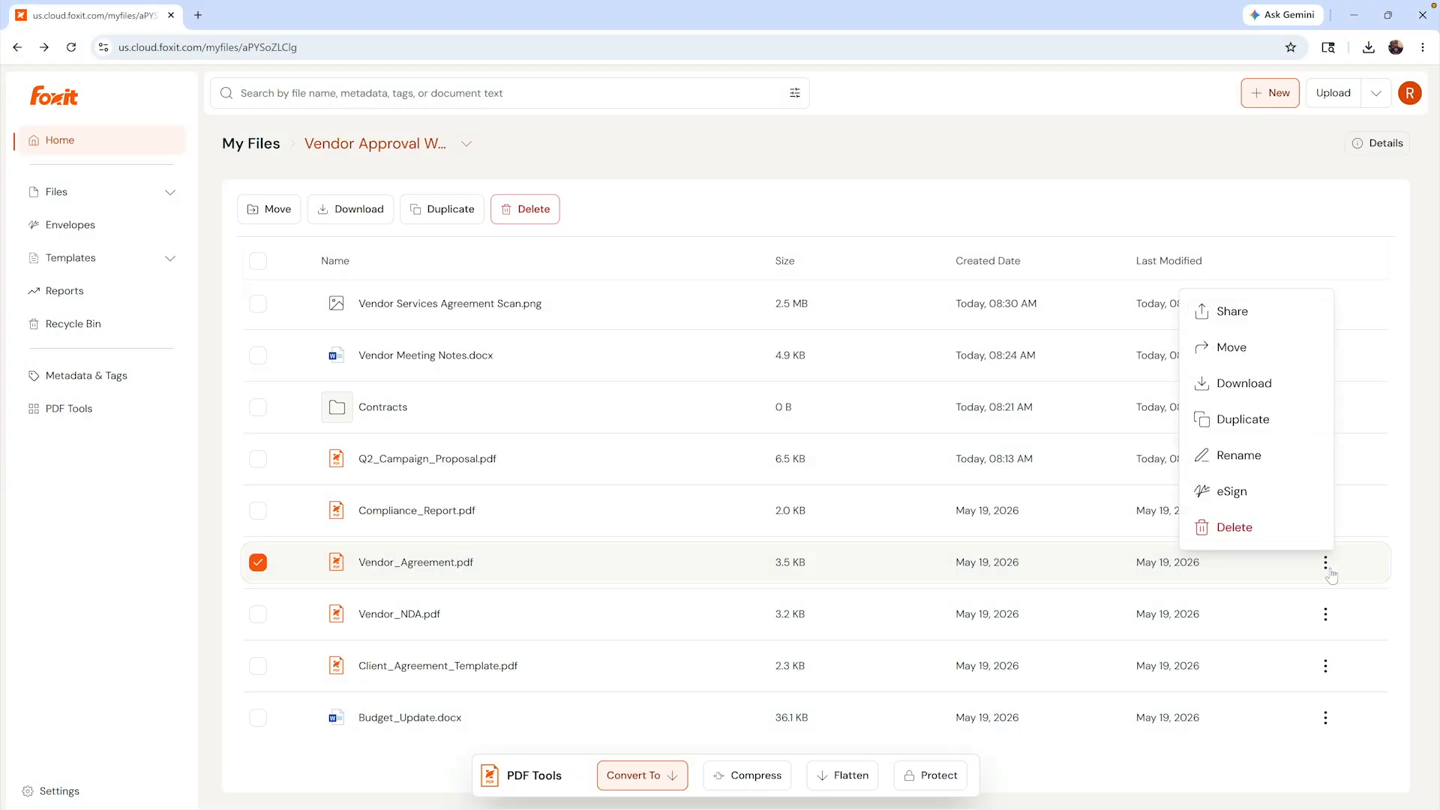
pyautogui.click(1298, 313)
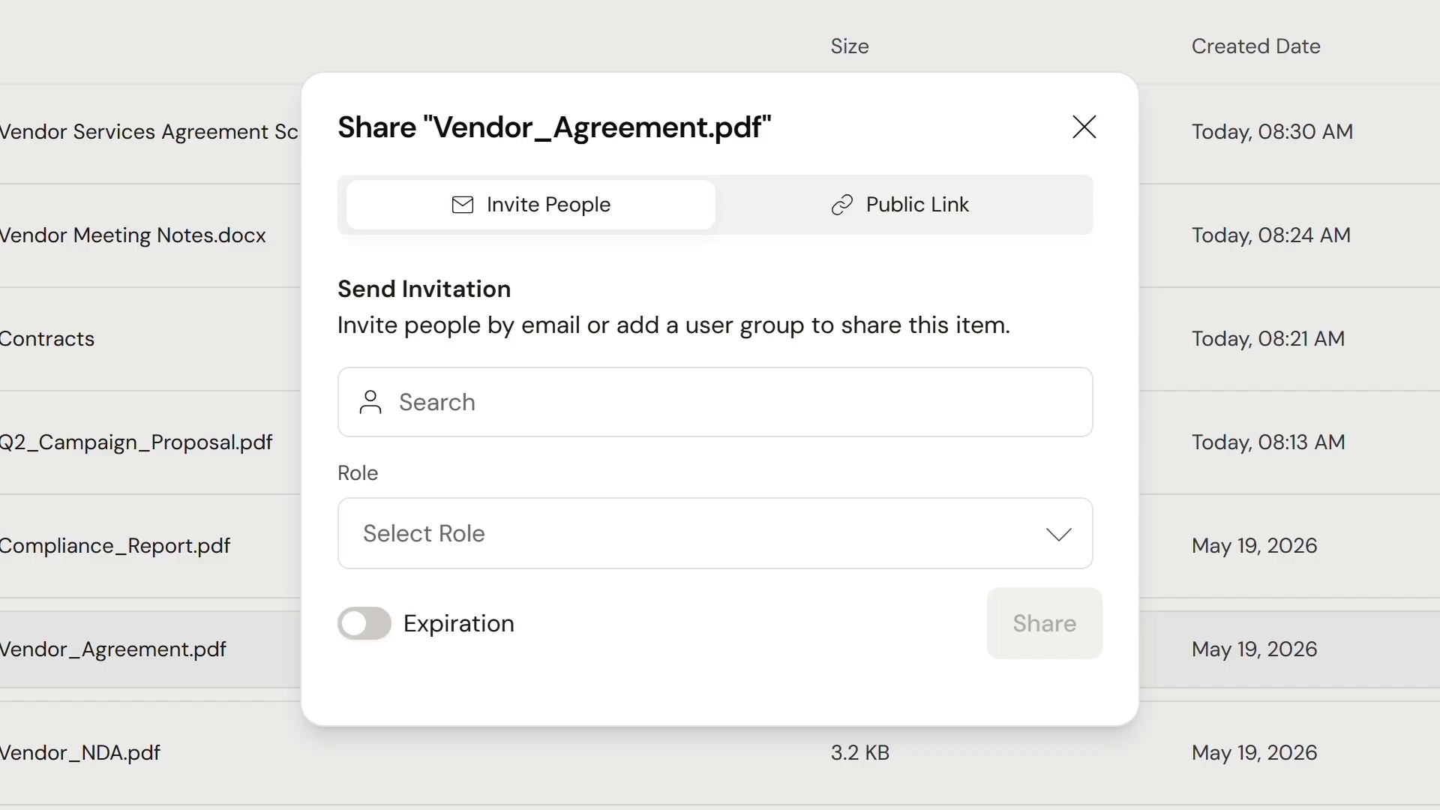
pyautogui.click(1005, 398)
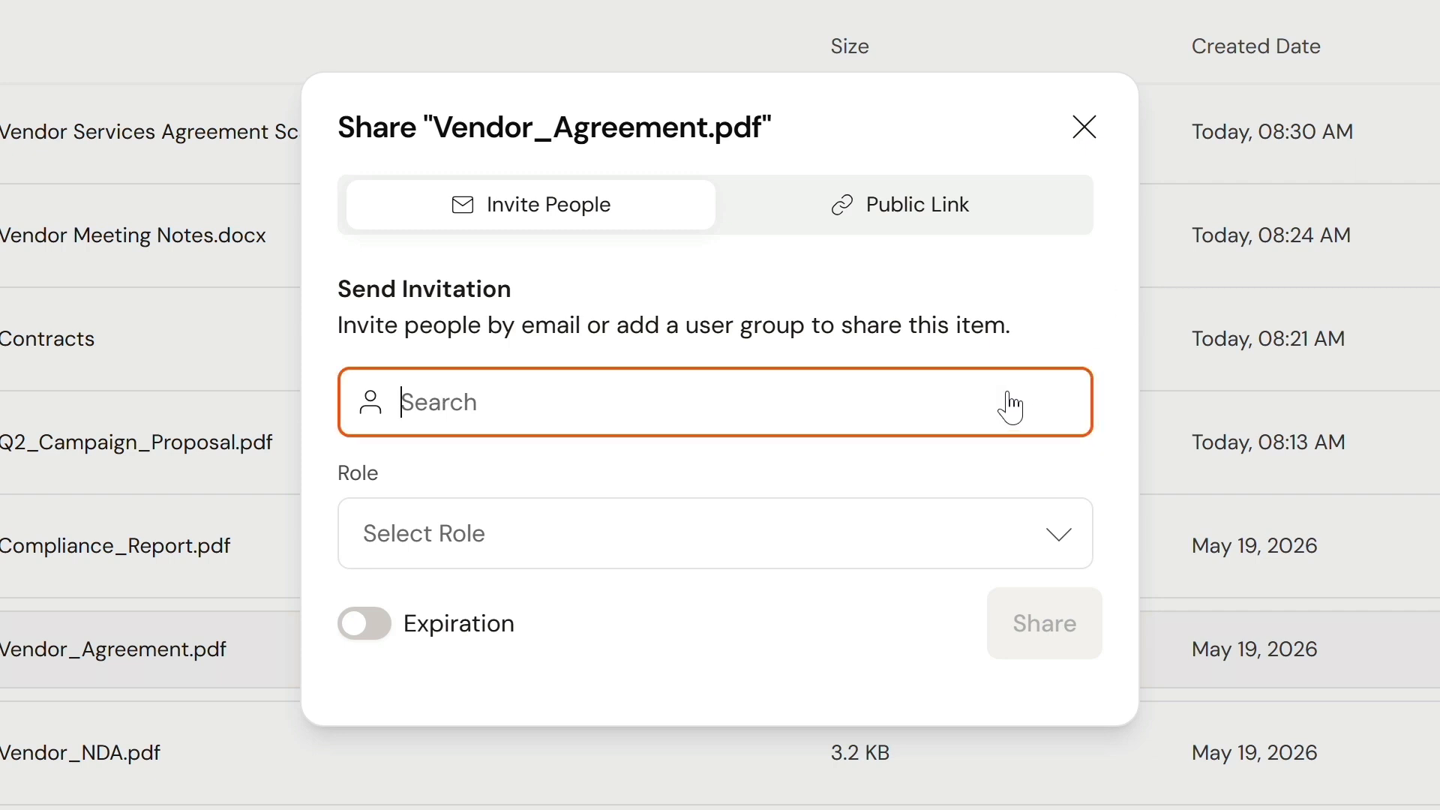
pyautogui.click(1021, 536)
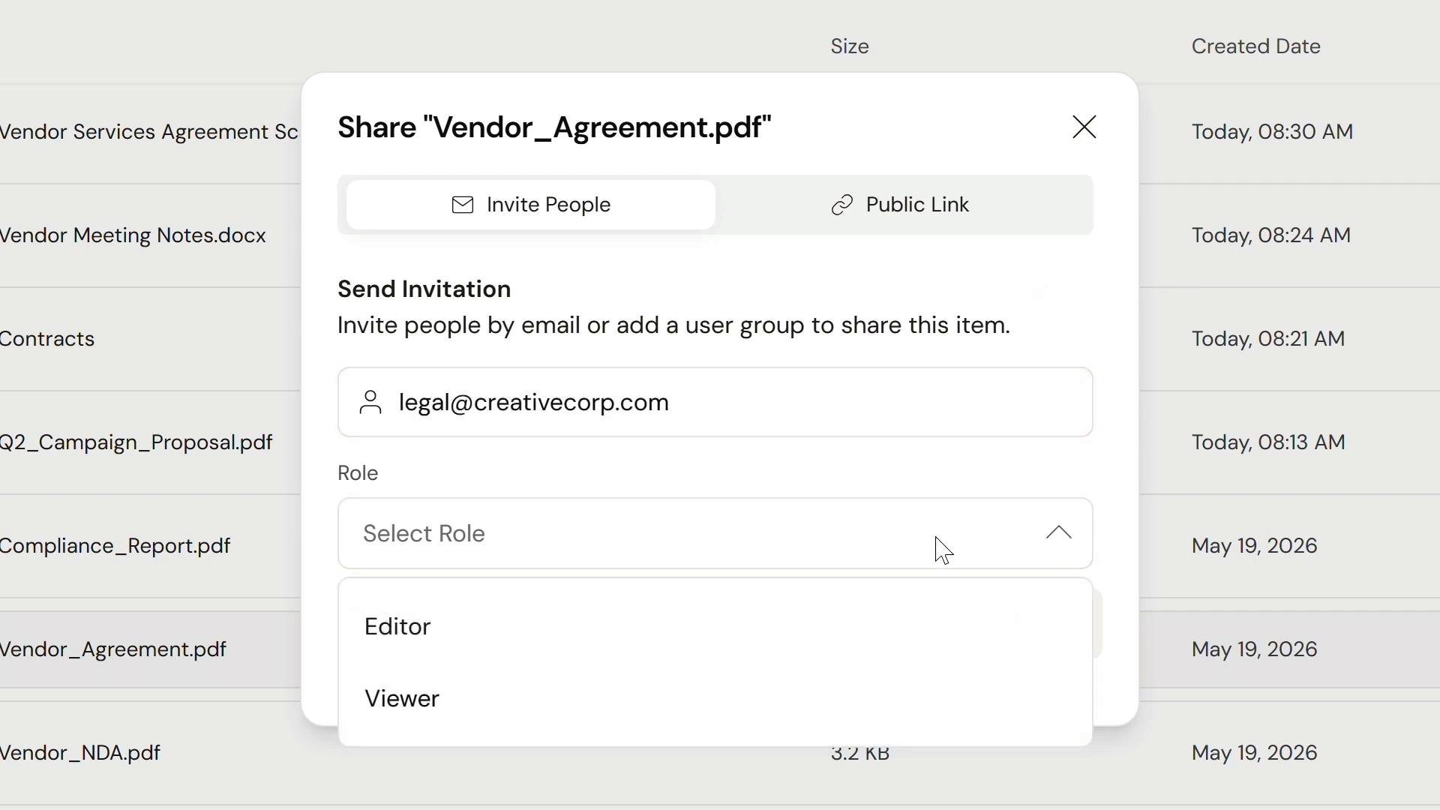
pyautogui.click(608, 654)
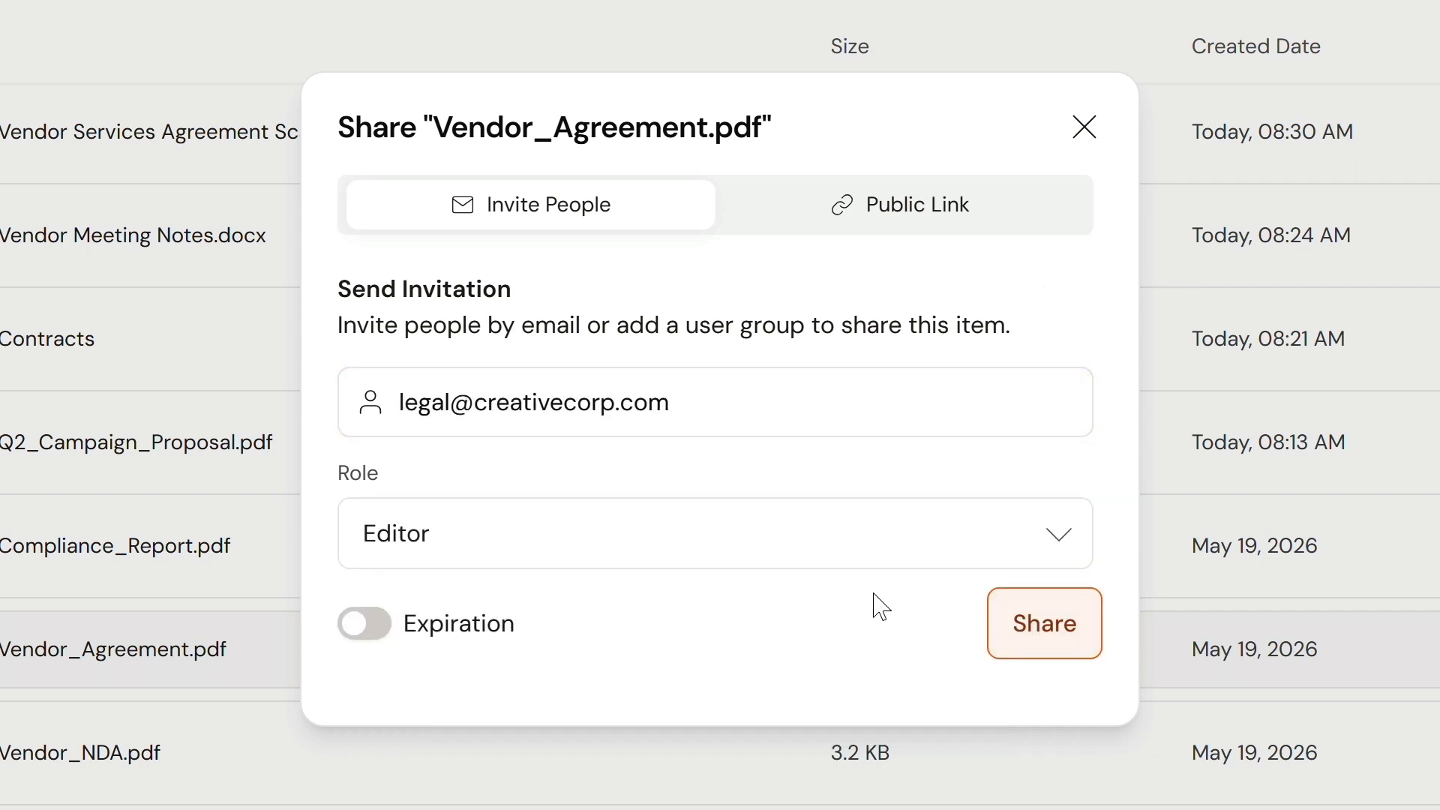
pyautogui.click(1048, 640)
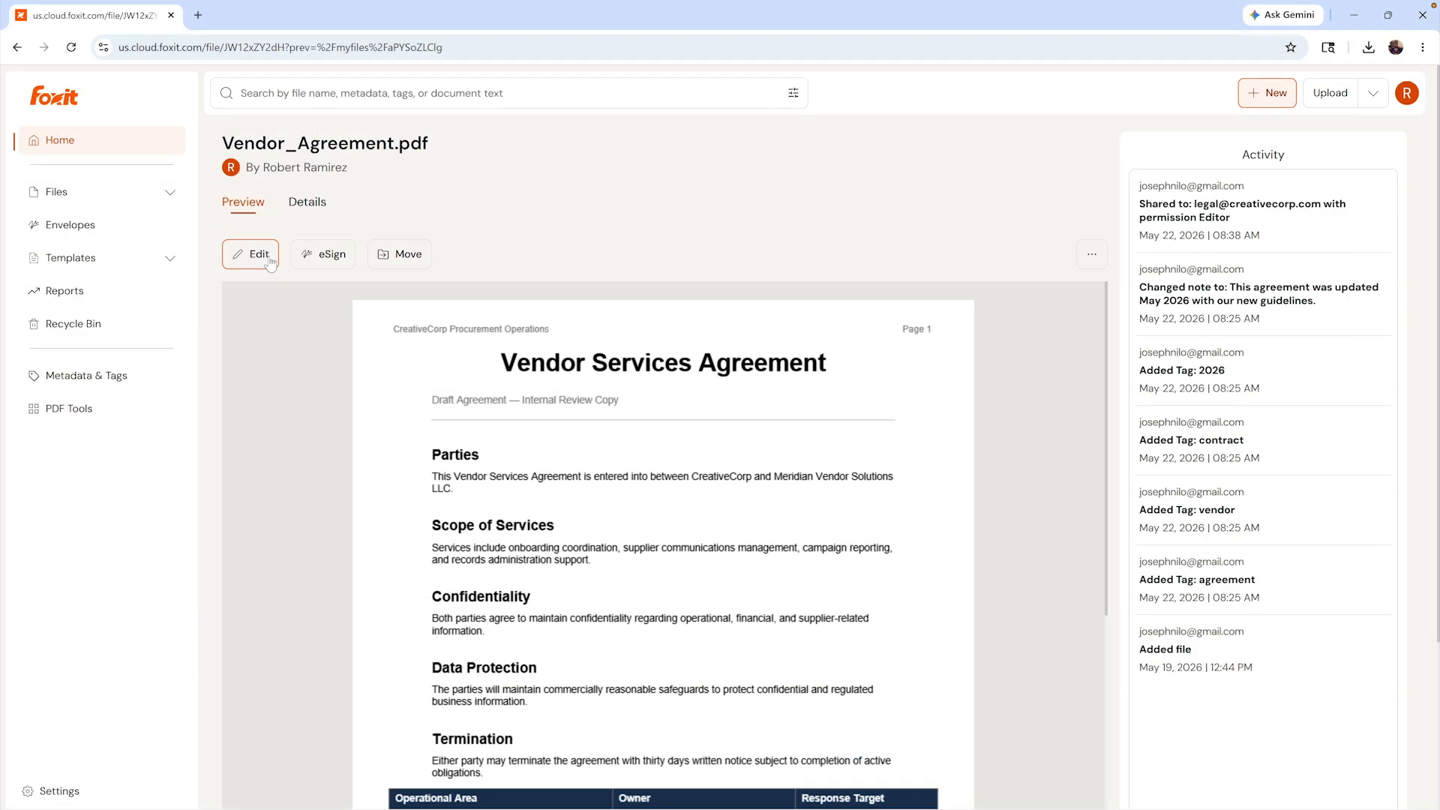
pyautogui.click(269, 261)
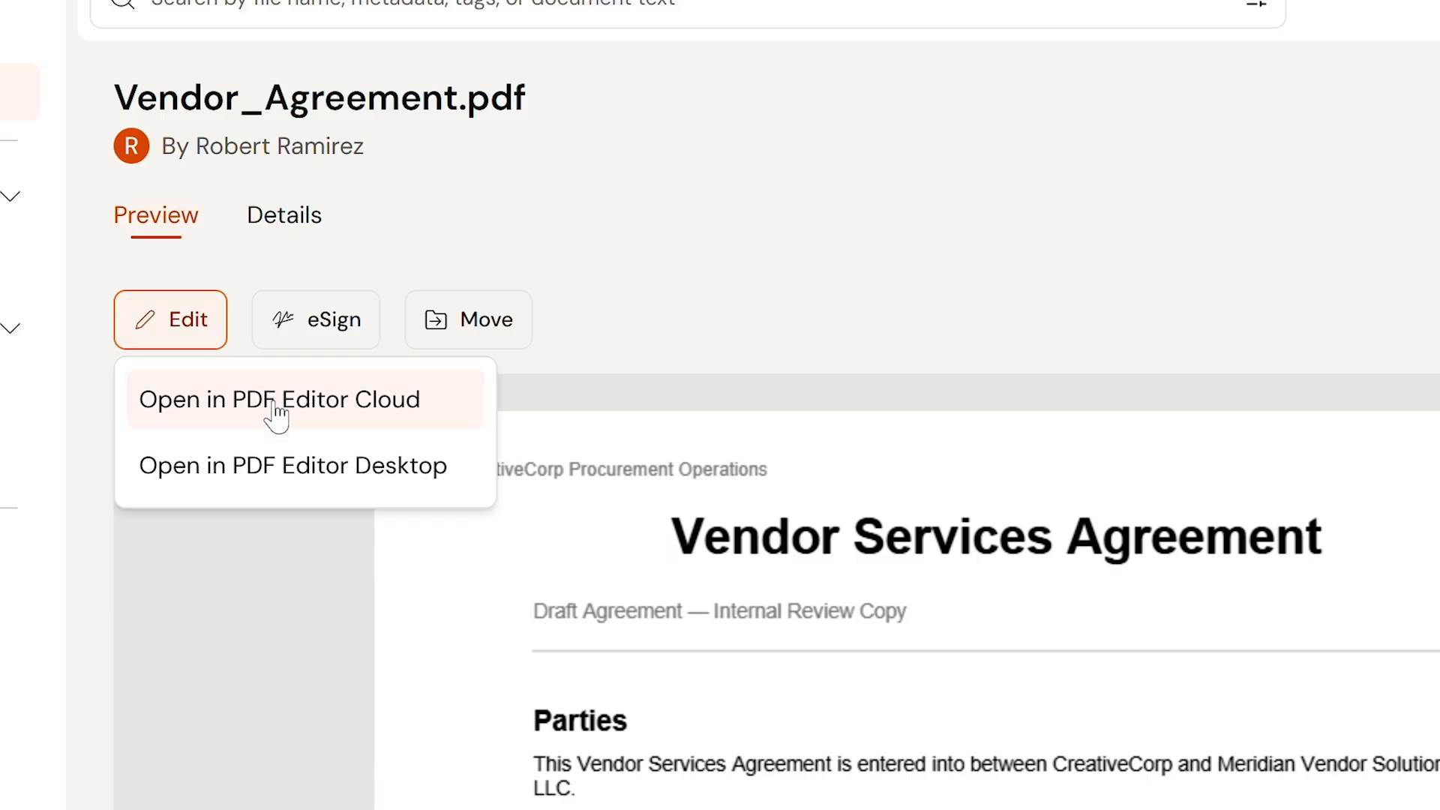
# - Open Vendor_Agreement.pdf in PDF Editor Cloud's Edit ribbon and save it back to DMS
pyautogui.click(304, 295)
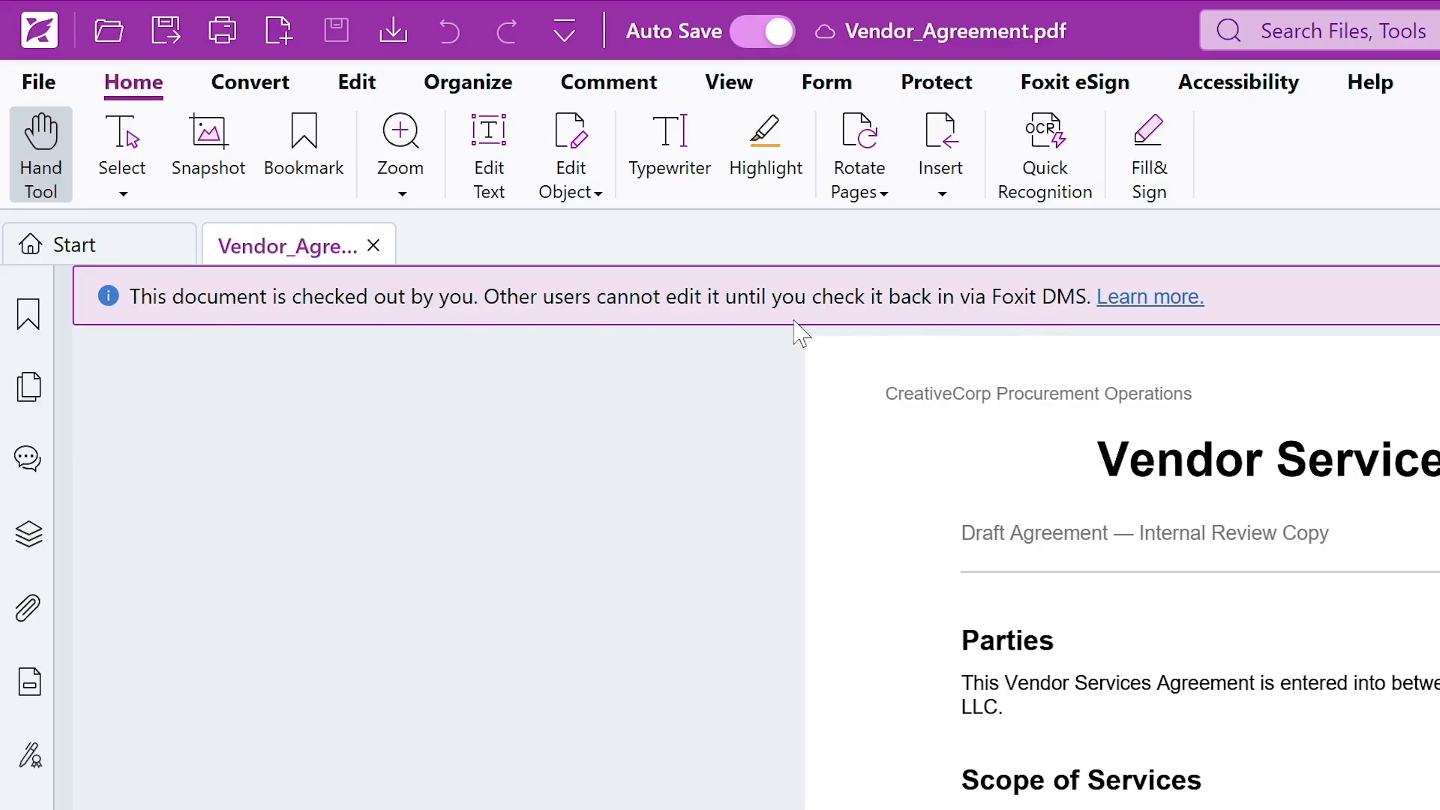
pyautogui.click(357, 82)
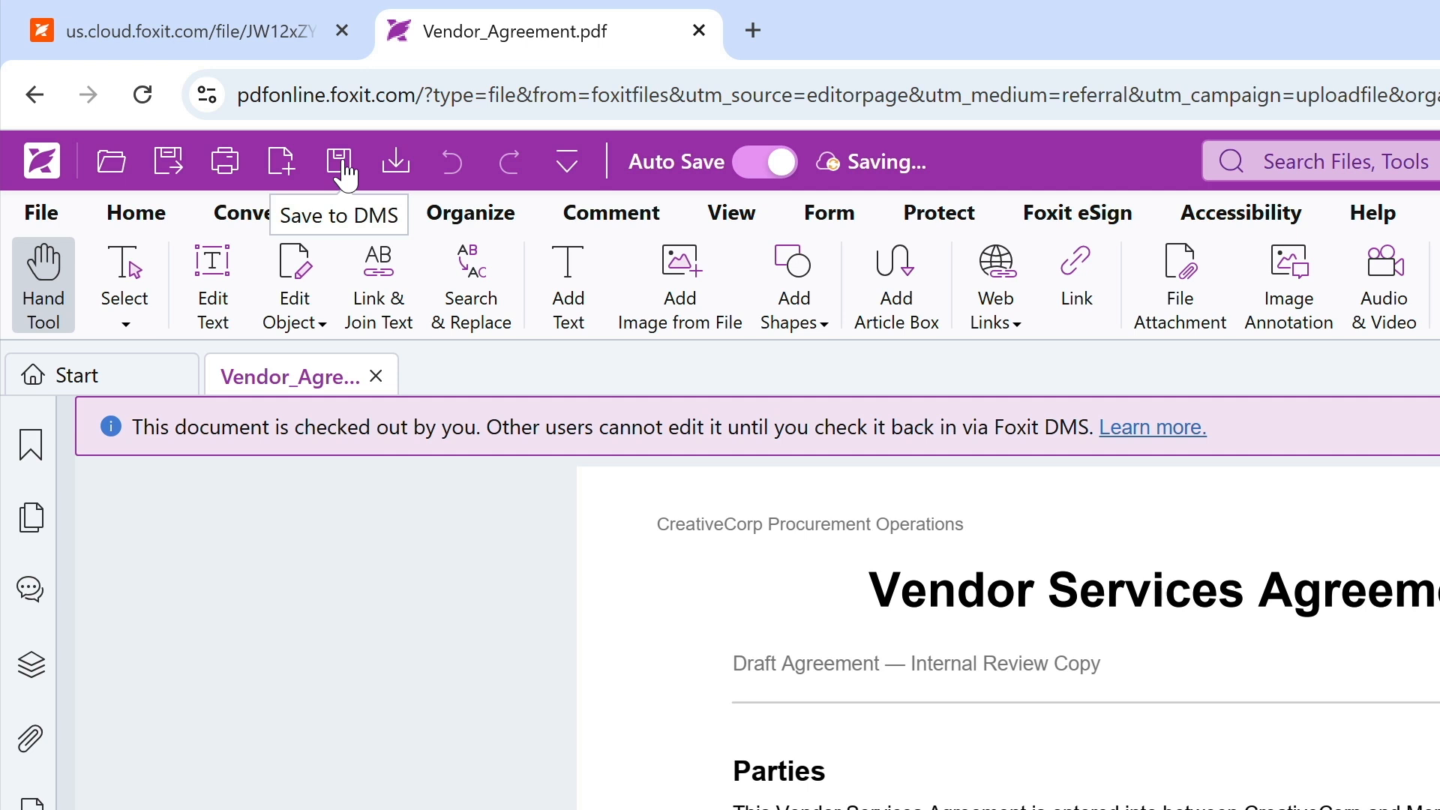
pyautogui.click(342, 171)
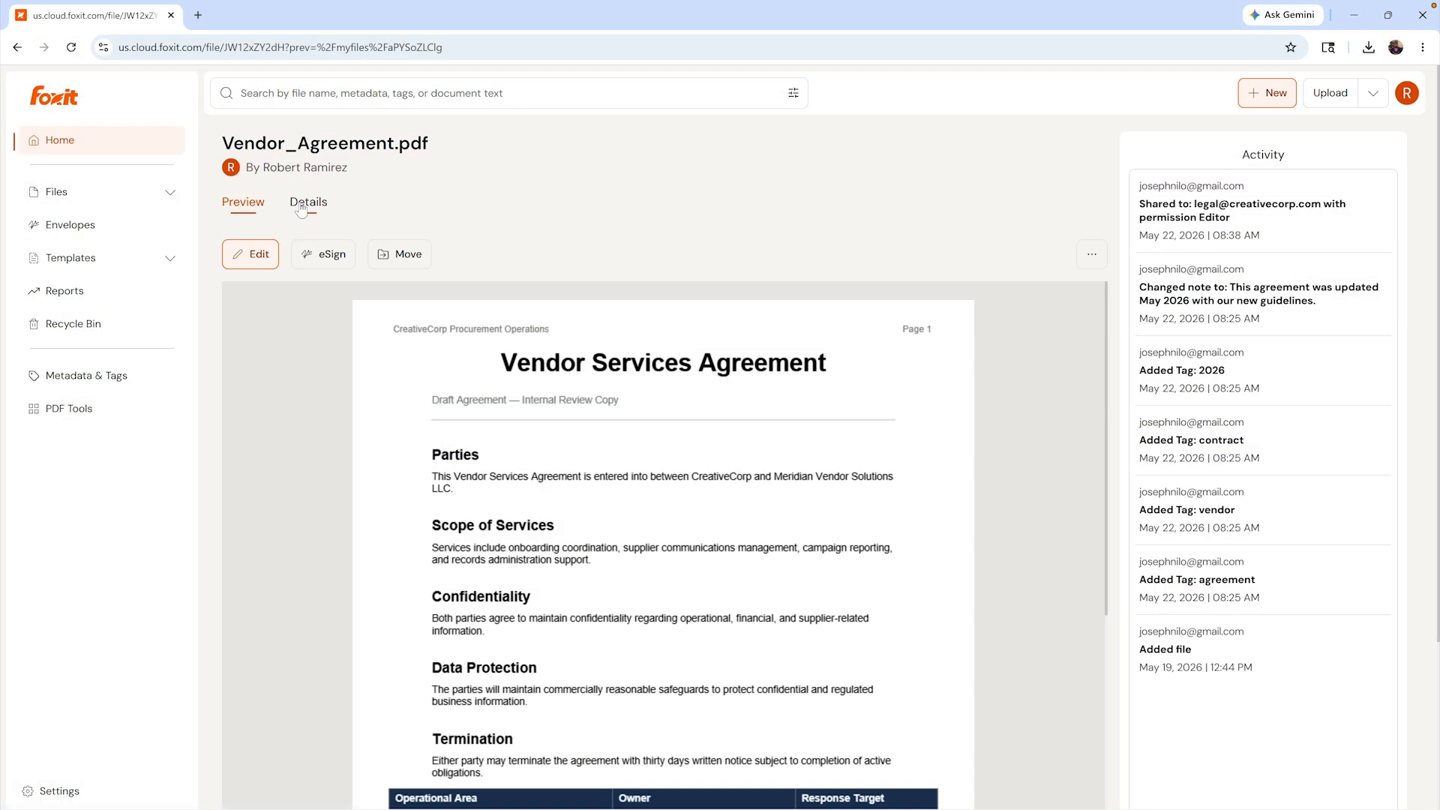
# - In the agreement's Details overview, set a custom retention ending 06/01/2026 with Move to Recycle Bin
pyautogui.click(301, 209)
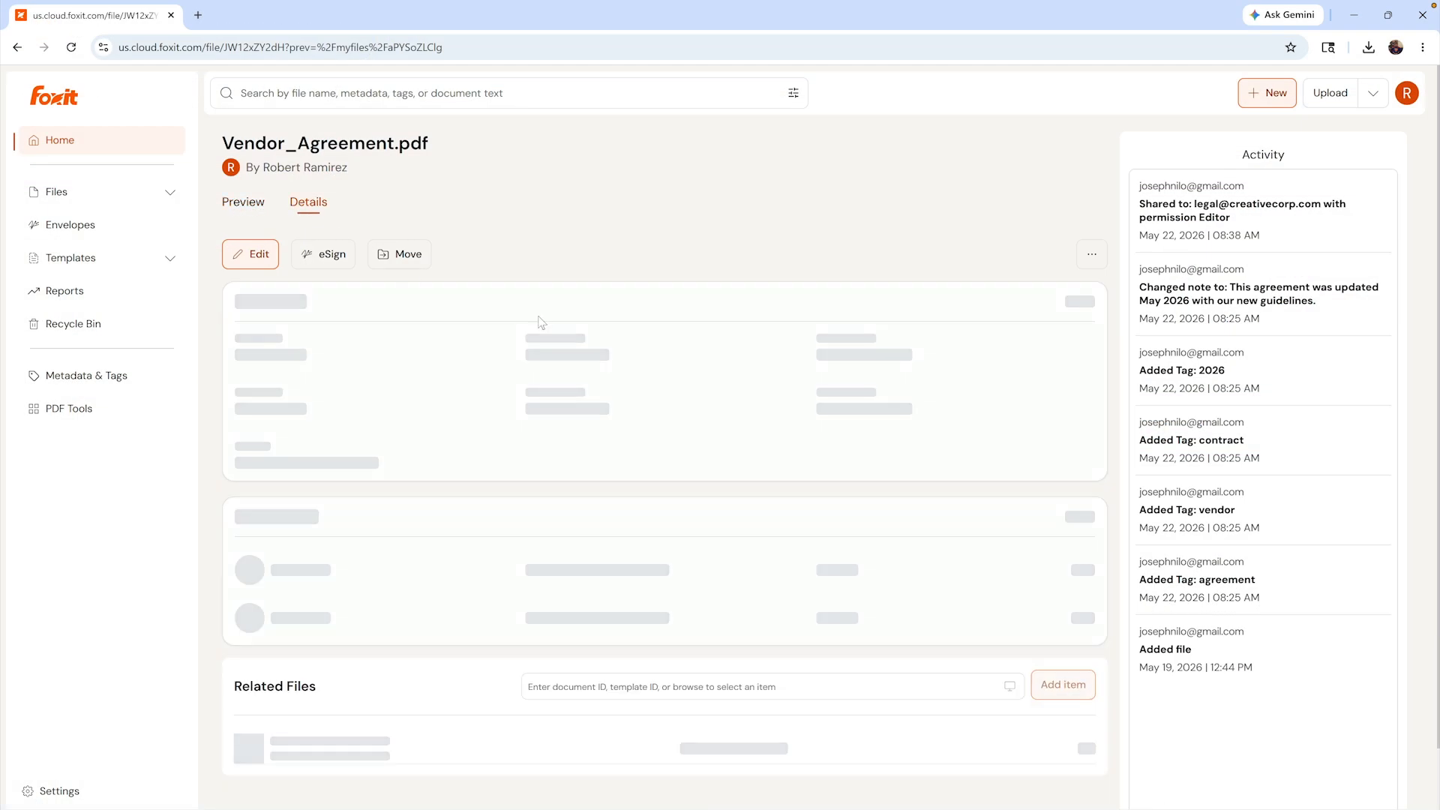
pyautogui.scroll(-3, 782, 448)
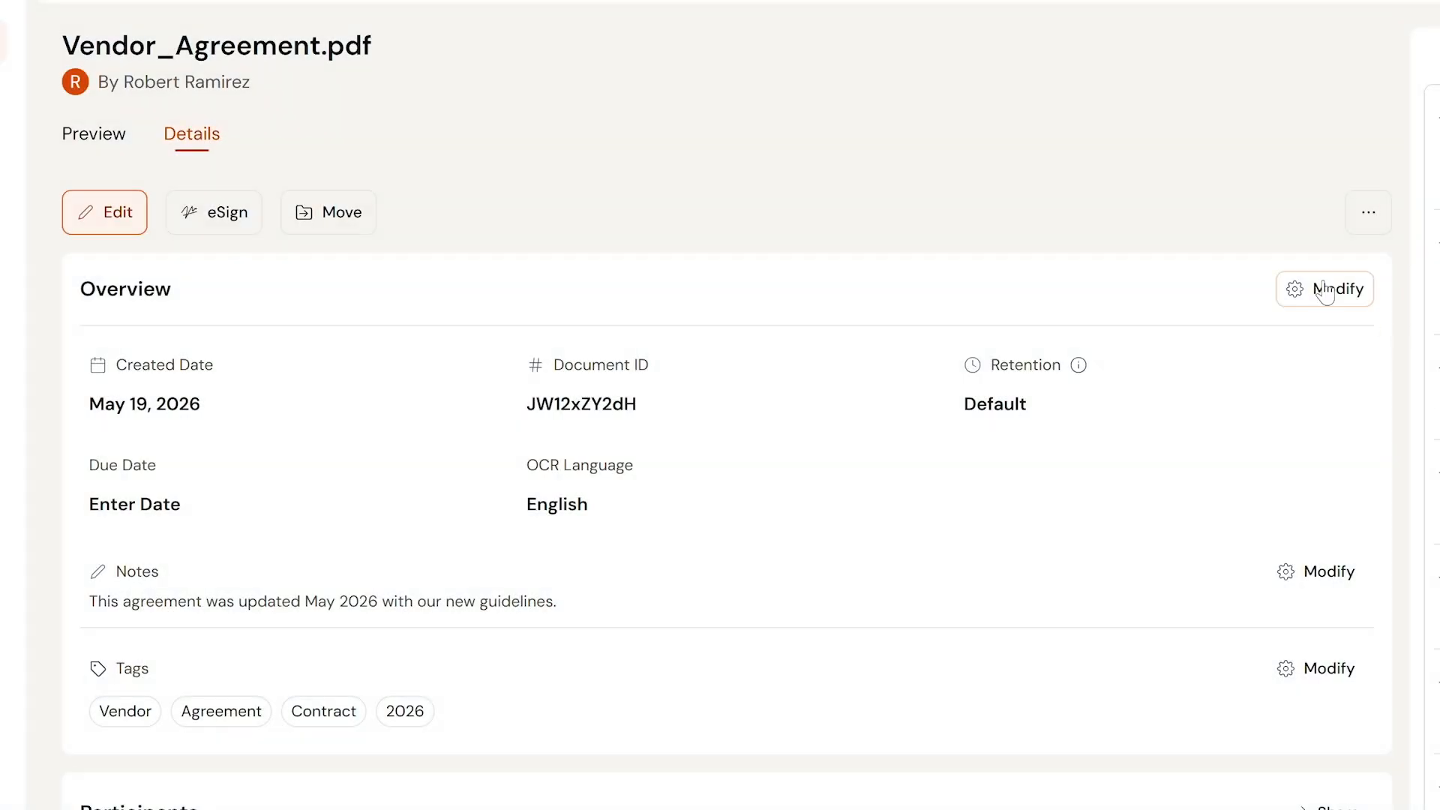
pyautogui.click(1325, 292)
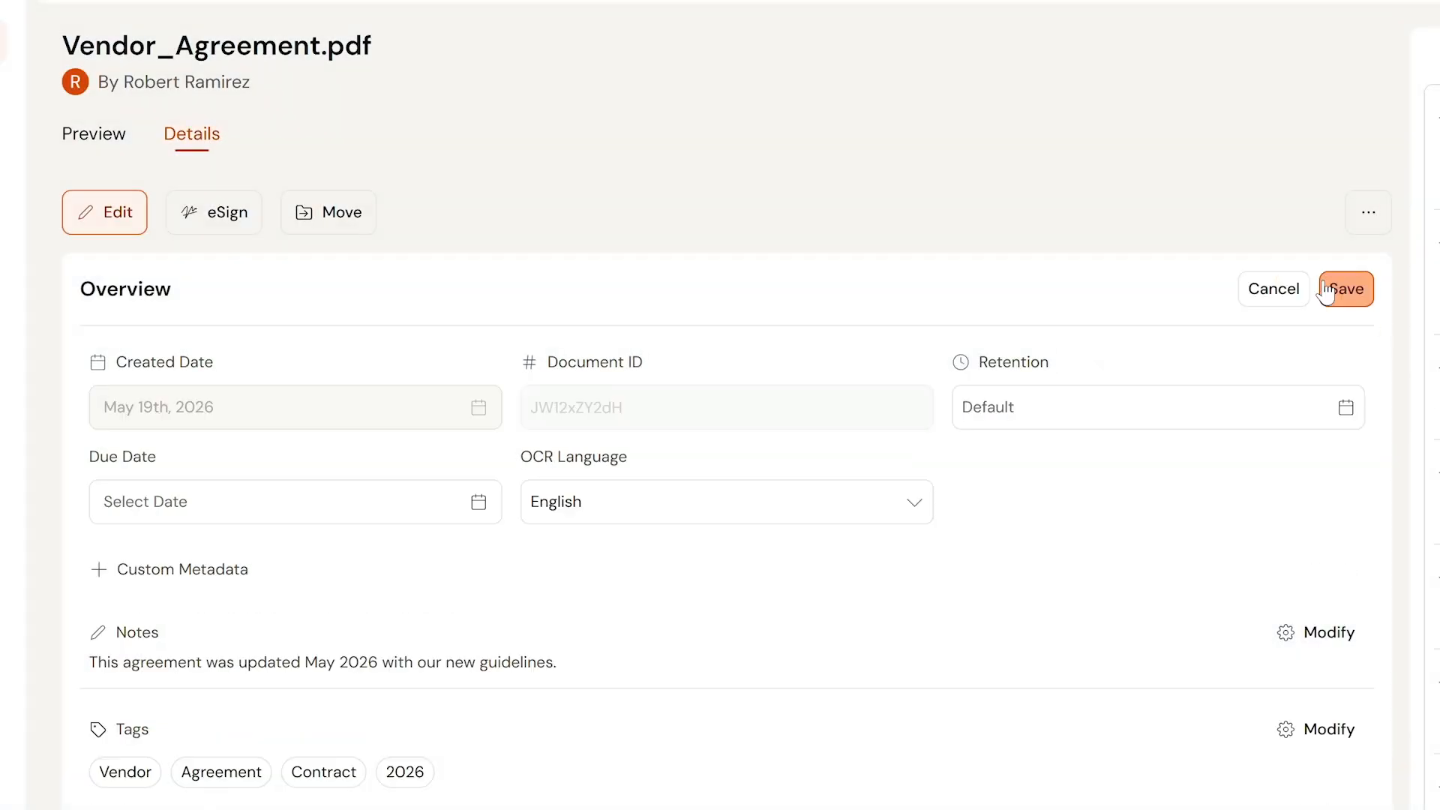
pyautogui.click(1181, 414)
pyautogui.click(787, 469)
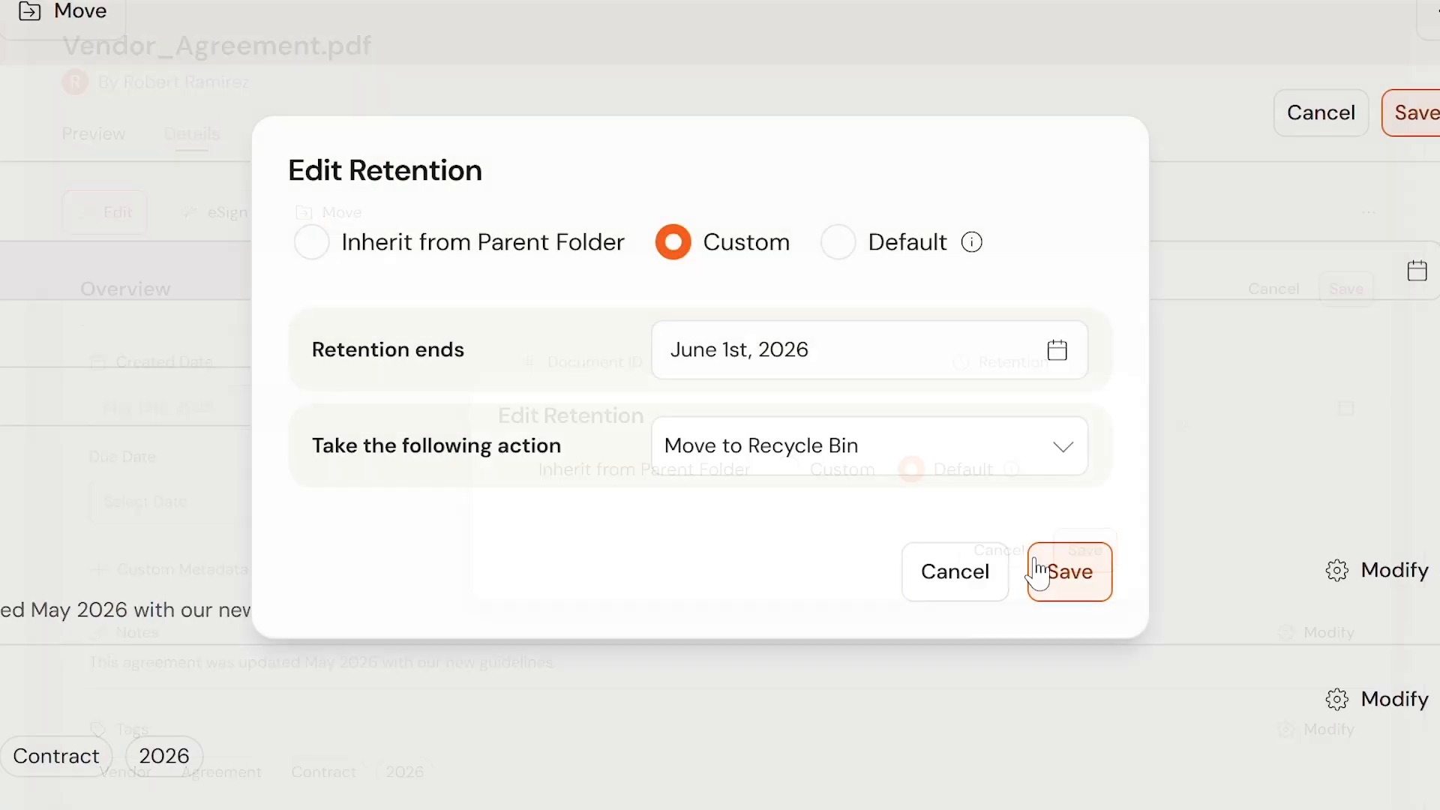
pyautogui.click(1087, 635)
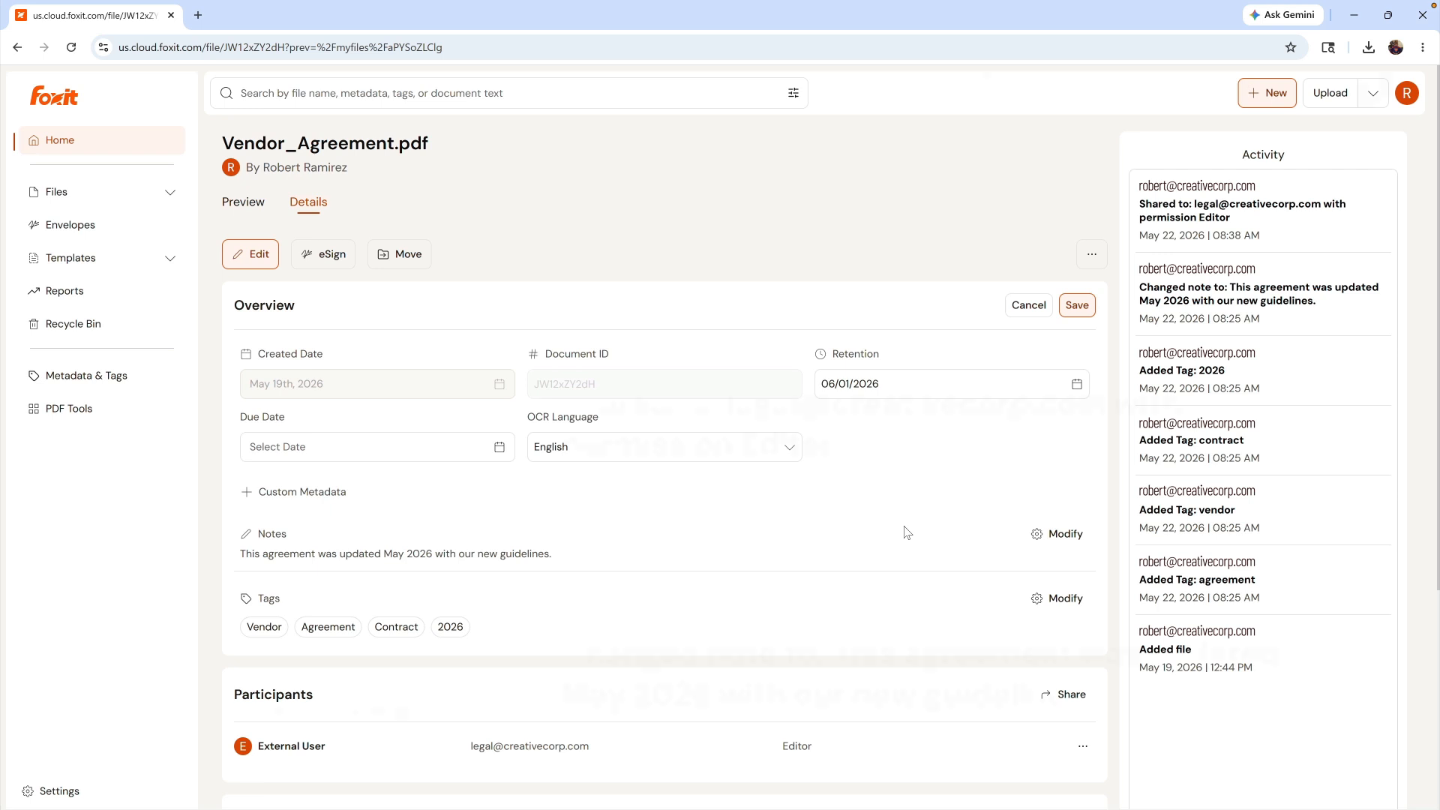